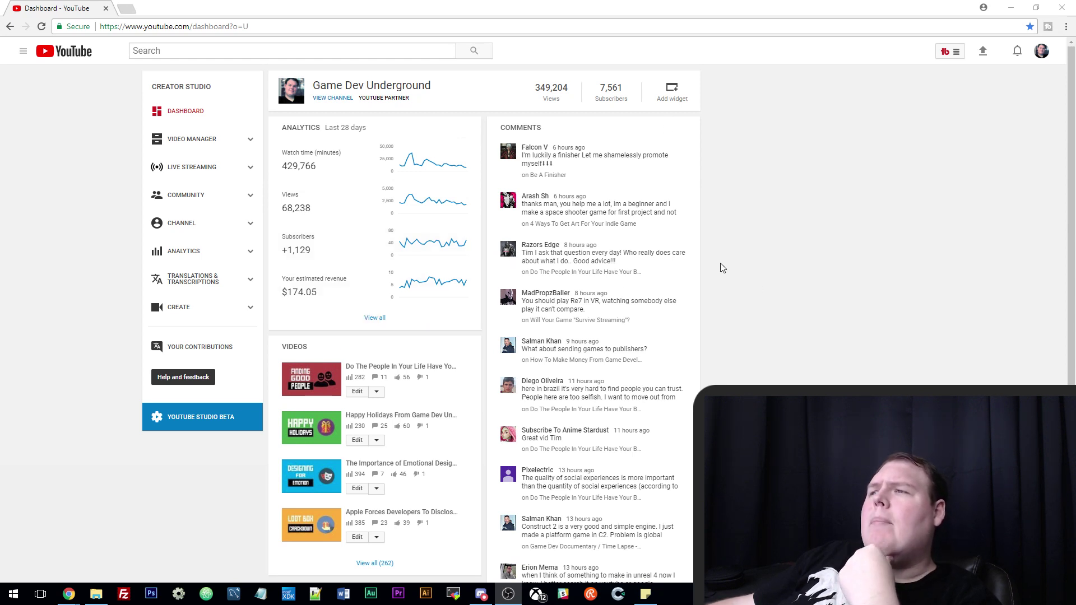
- Highlight the 7,561 subscribers and 349,204 views counts, then go to the channel's Analytics
drag(586, 93, 634, 88)
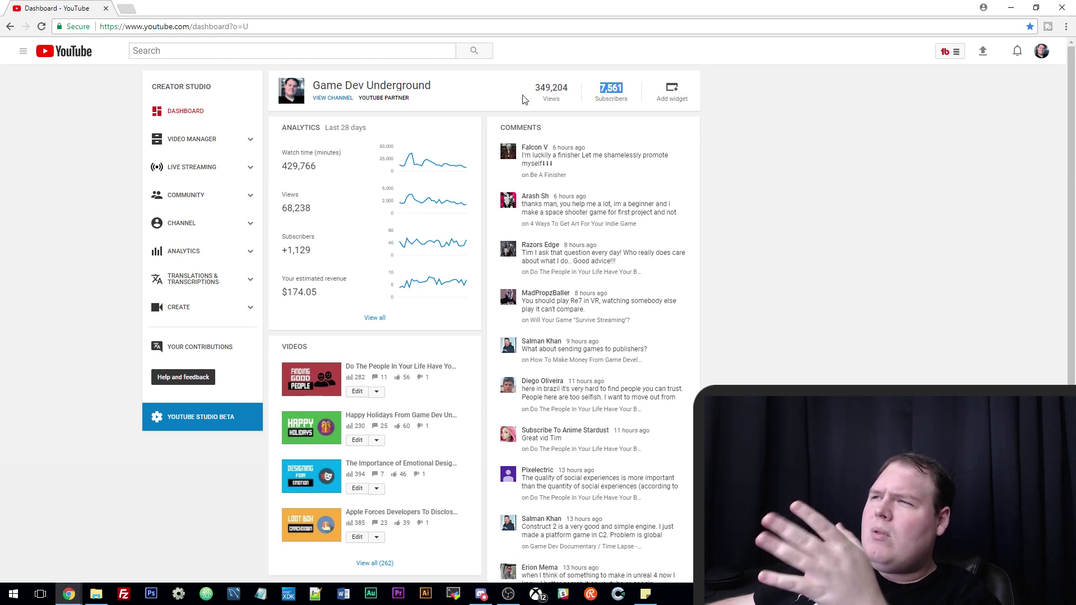
drag(532, 88, 570, 91)
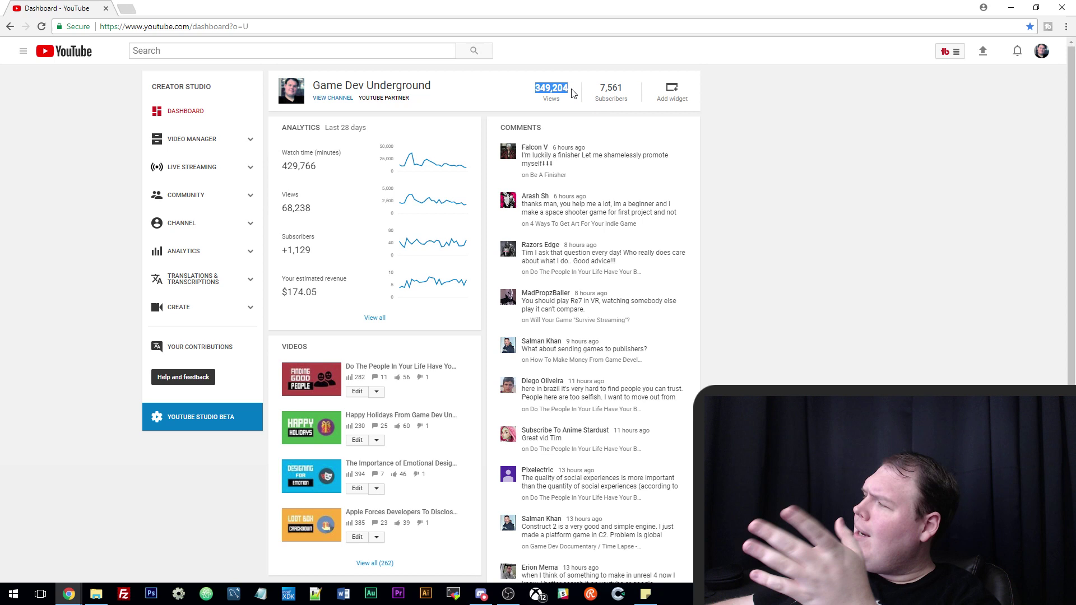
click(748, 162)
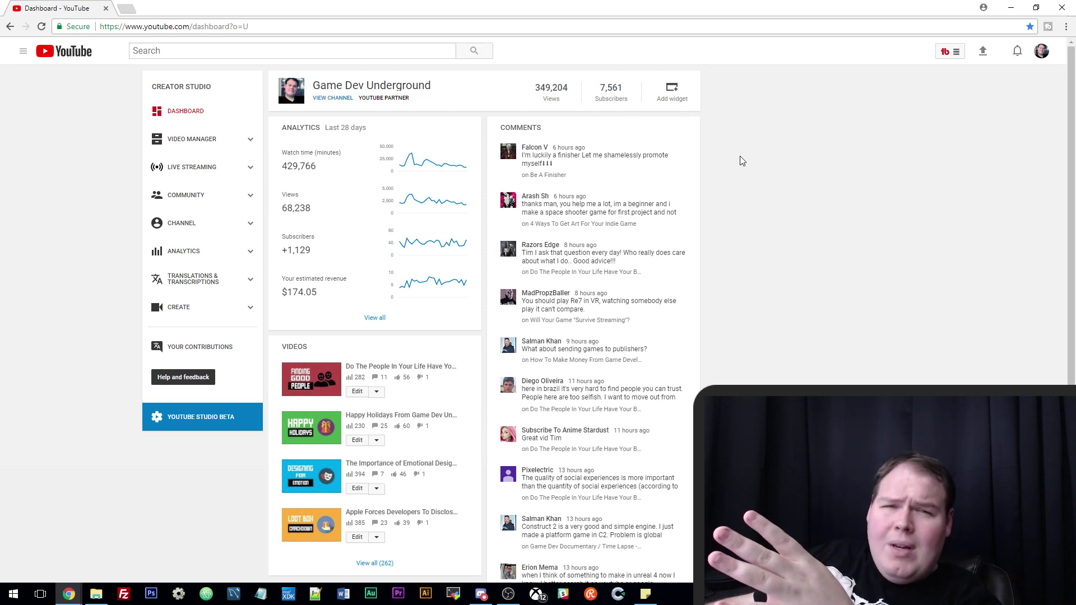
click(199, 255)
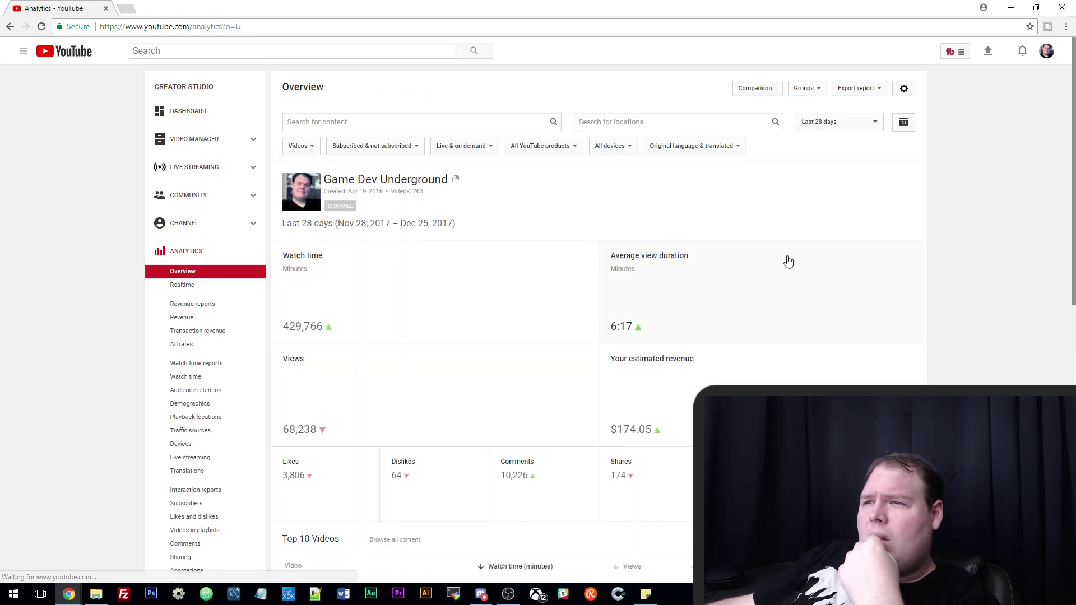
- Review the 28-day Overview charts, then bring up the 'Last 28 days' date-range choices
scroll(964, 272, down, 1)
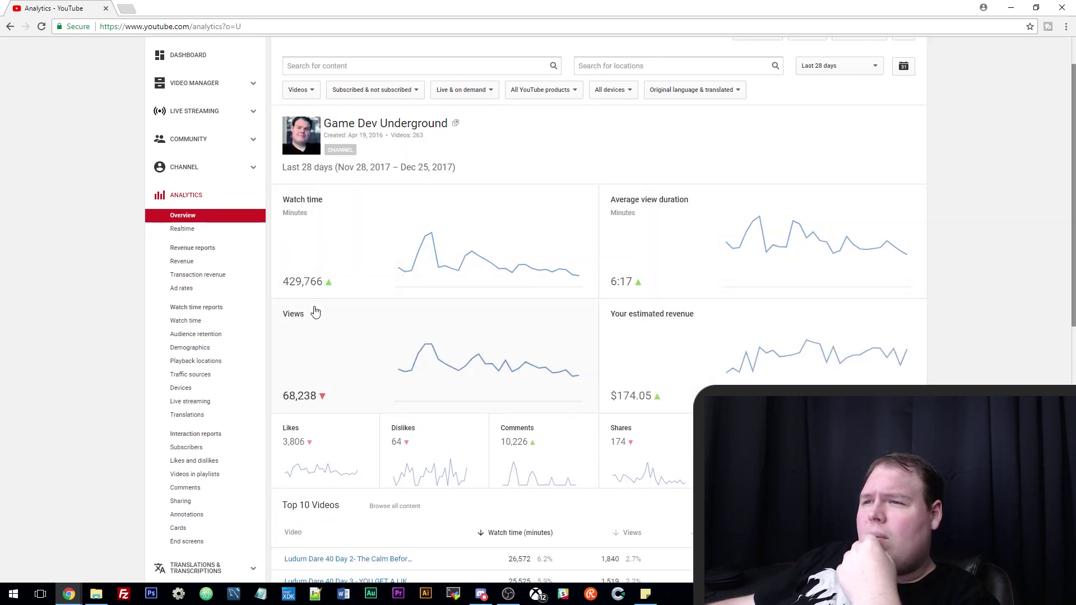
mouse_move(314, 287)
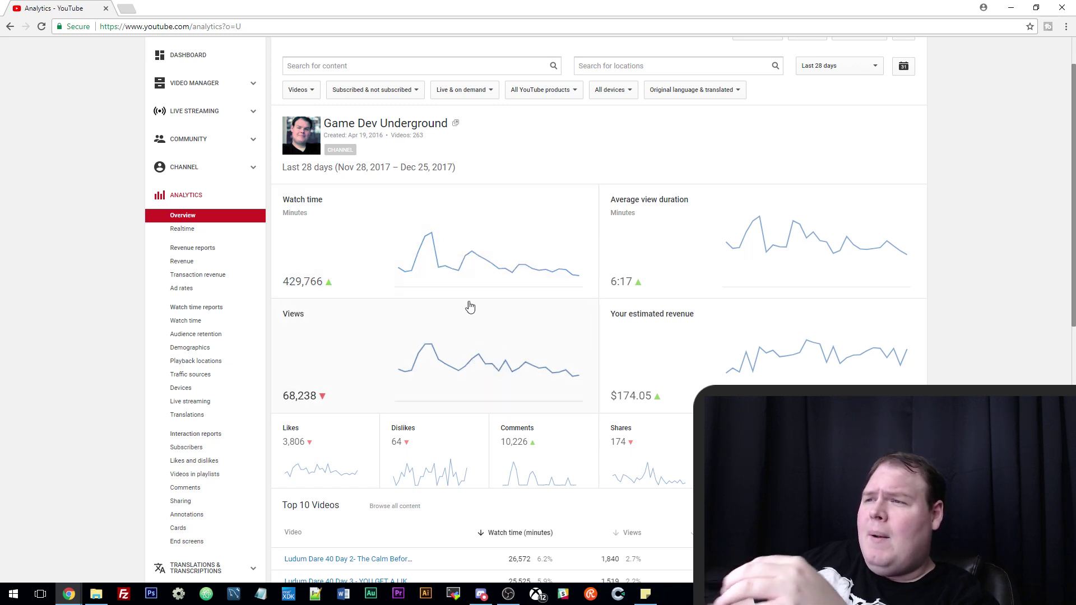
mouse_move(431, 238)
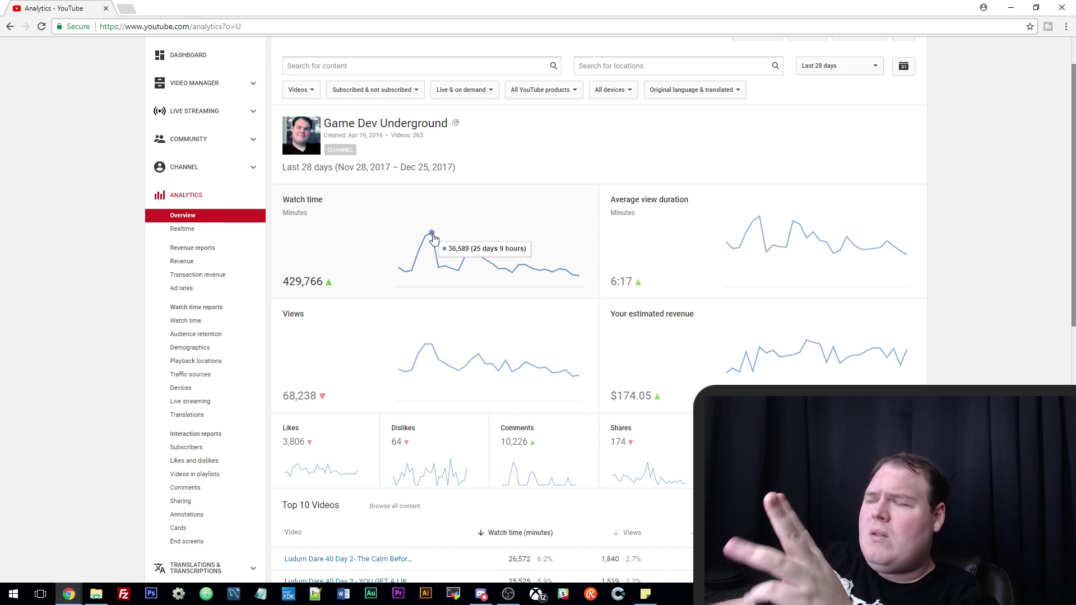
mouse_move(471, 256)
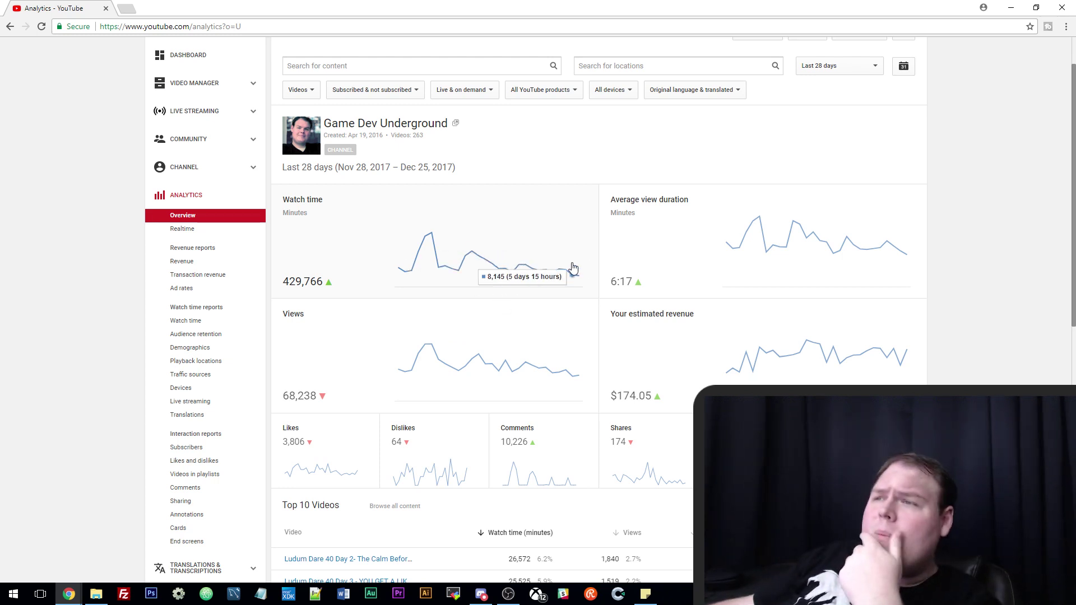
mouse_move(443, 401)
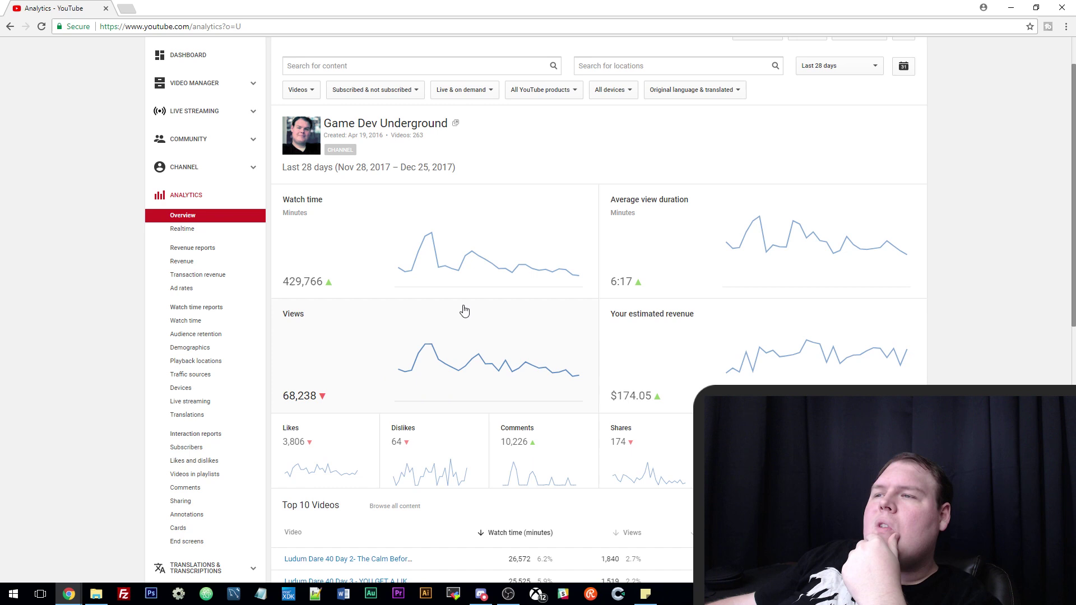
mouse_move(538, 363)
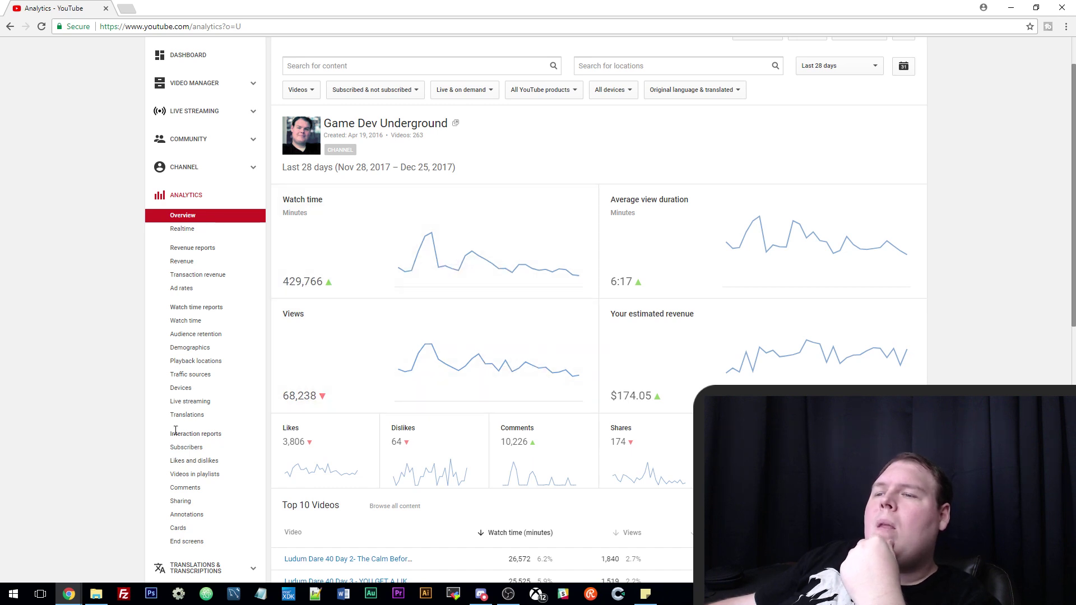
scroll(563, 453, down, 1)
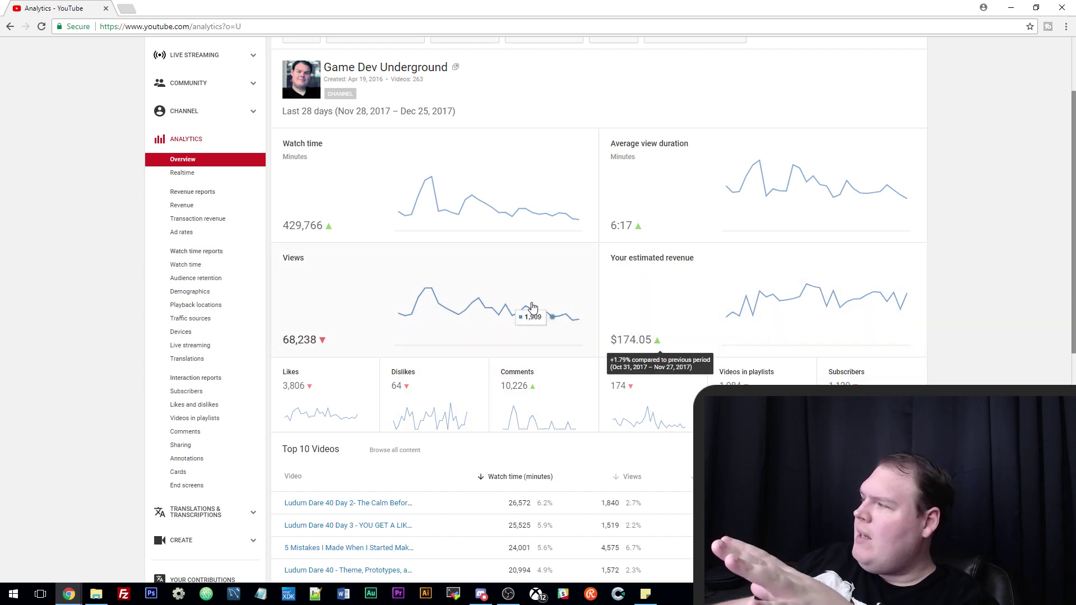
scroll(522, 309, down, 1)
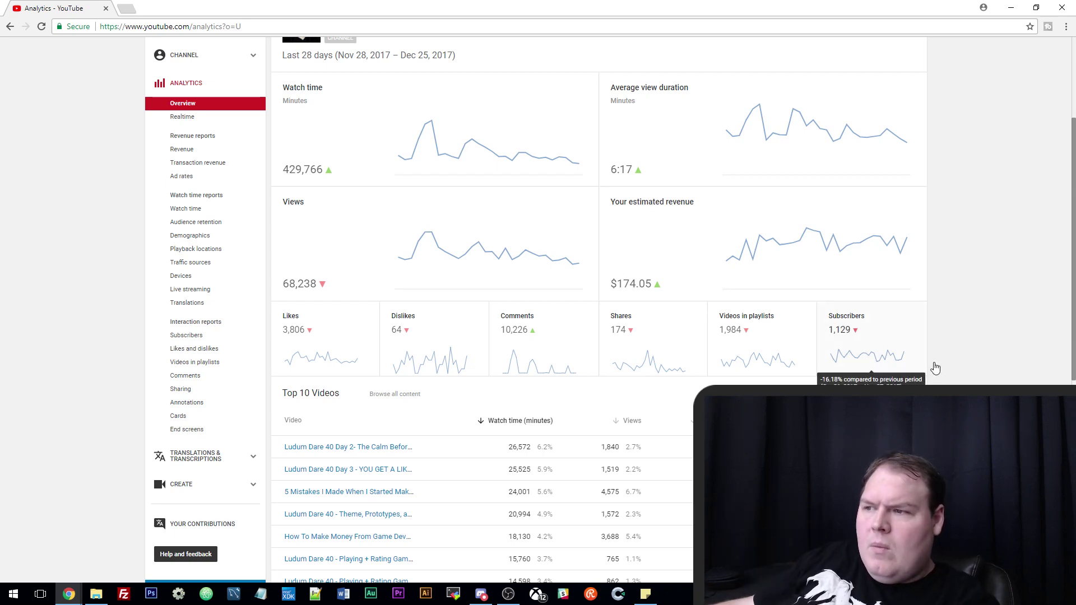
scroll(948, 367, up, 3)
click(841, 124)
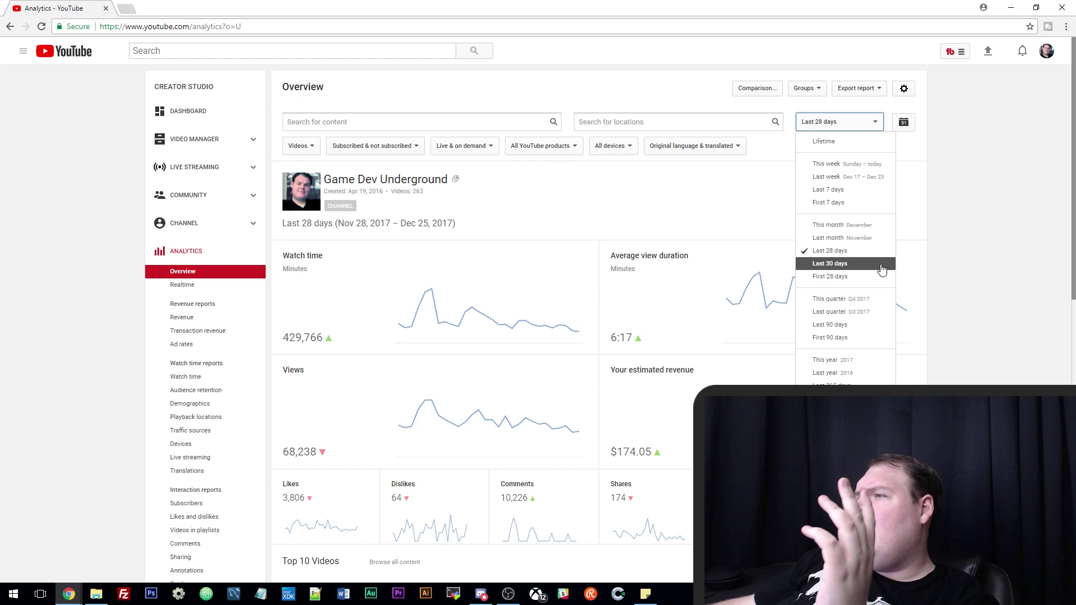
- Switch to the last 90 days and compare it against the previous period
click(866, 325)
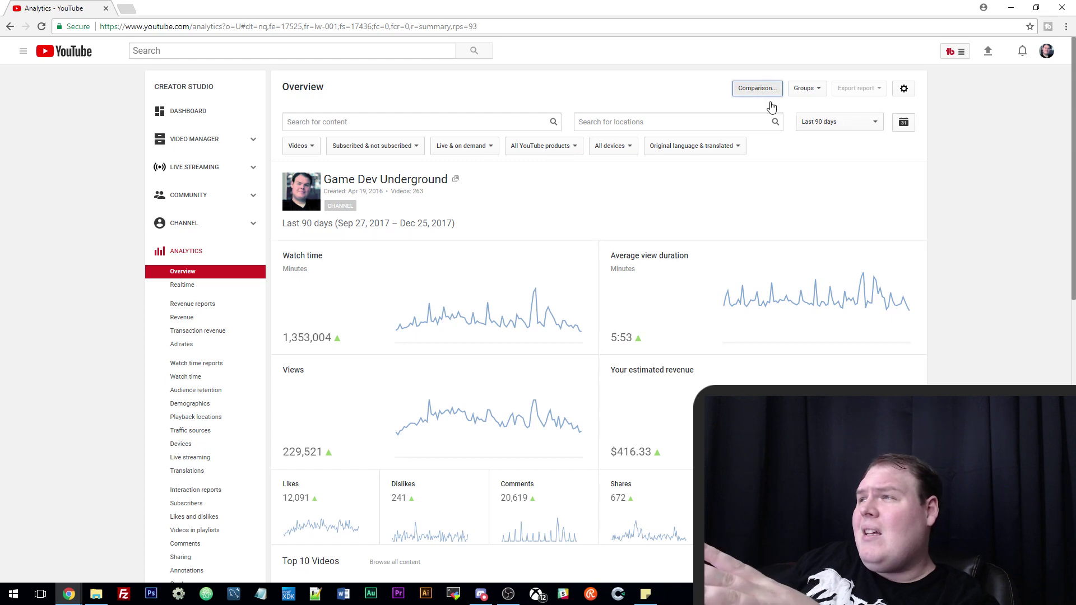
click(759, 90)
click(839, 176)
click(863, 194)
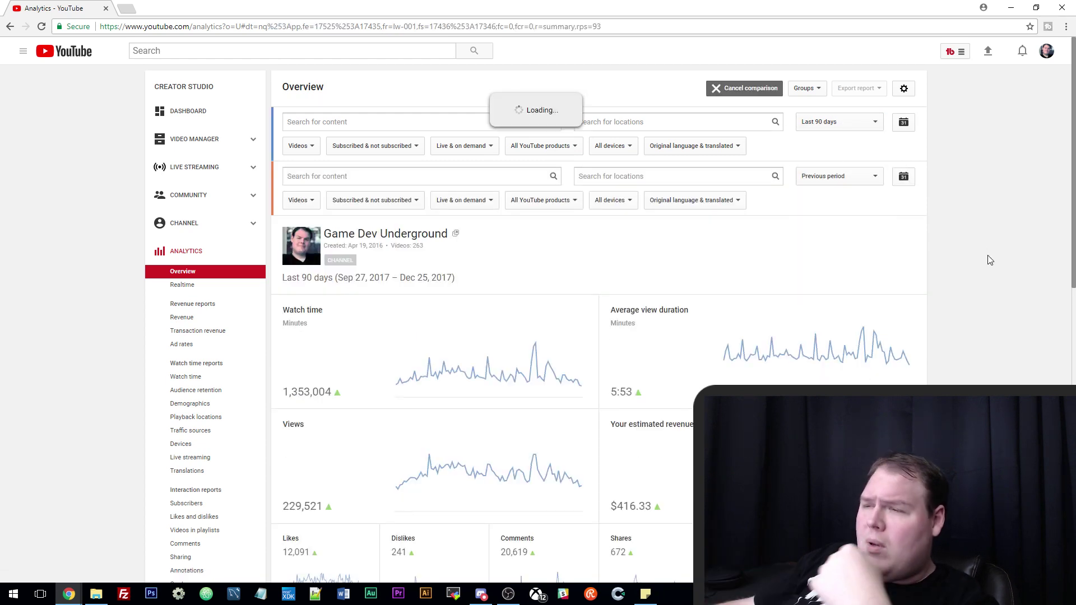
scroll(990, 260, down, 2)
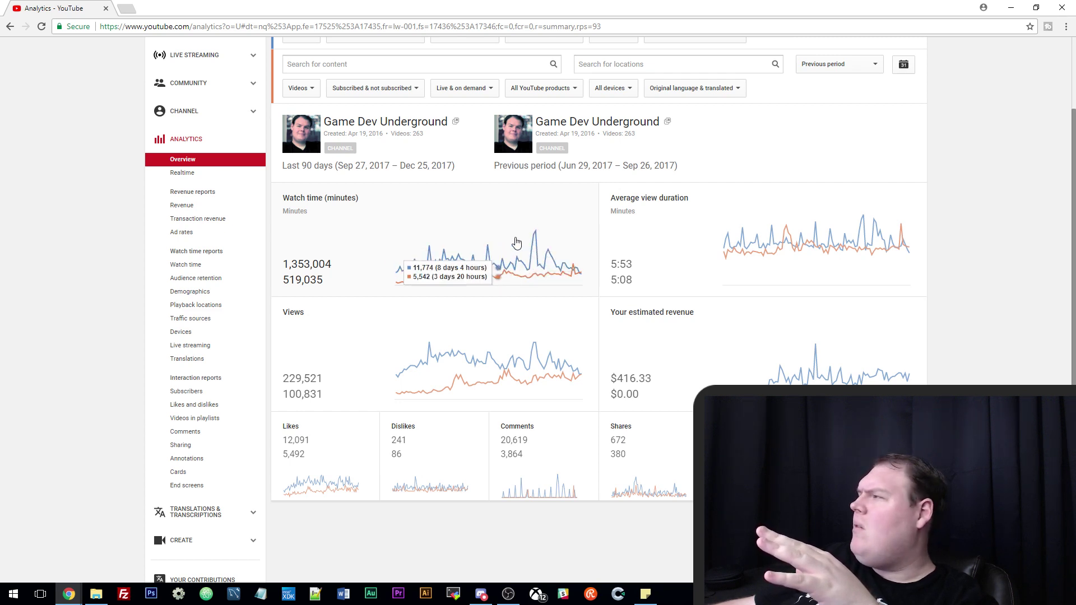
- Open the Watch time report and browse its 90-day vs previous-period chart and video table
click(476, 196)
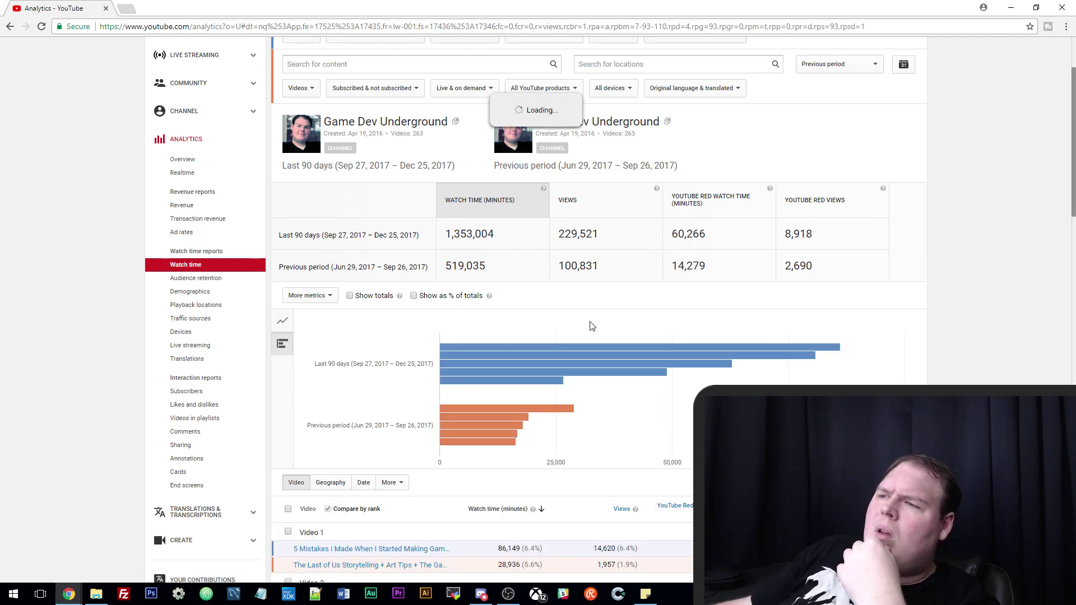
scroll(552, 404, down, 2)
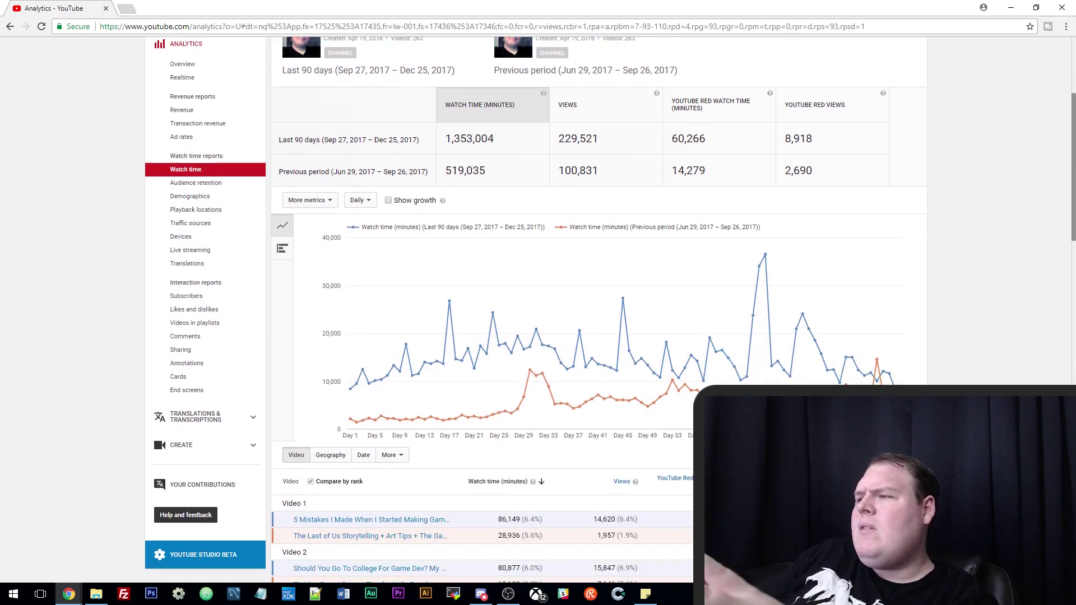
scroll(552, 309, down, 2)
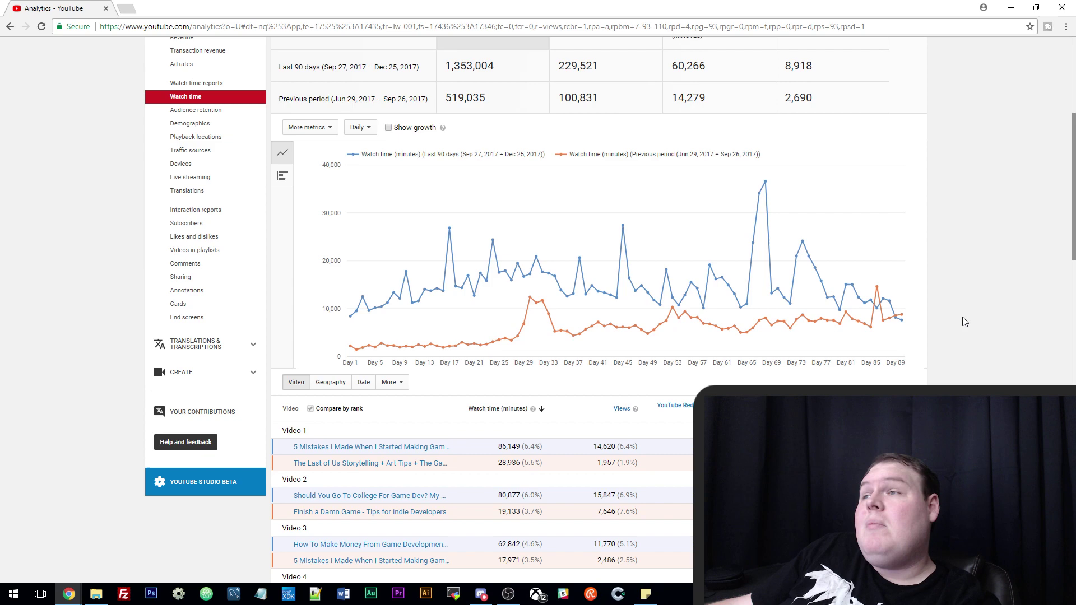
scroll(960, 331, up, 3)
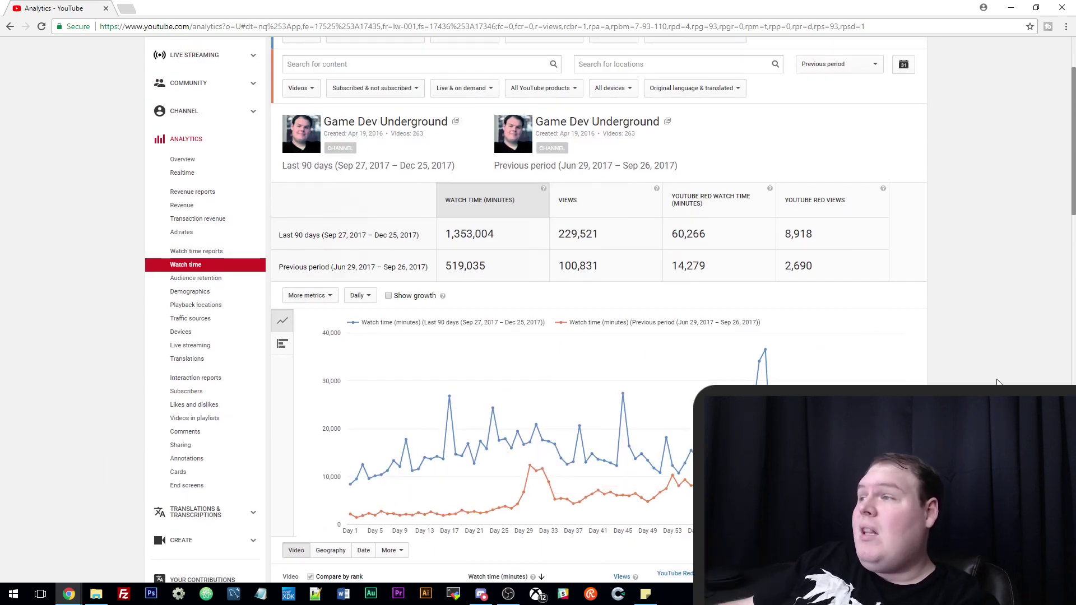
scroll(998, 383, up, 1)
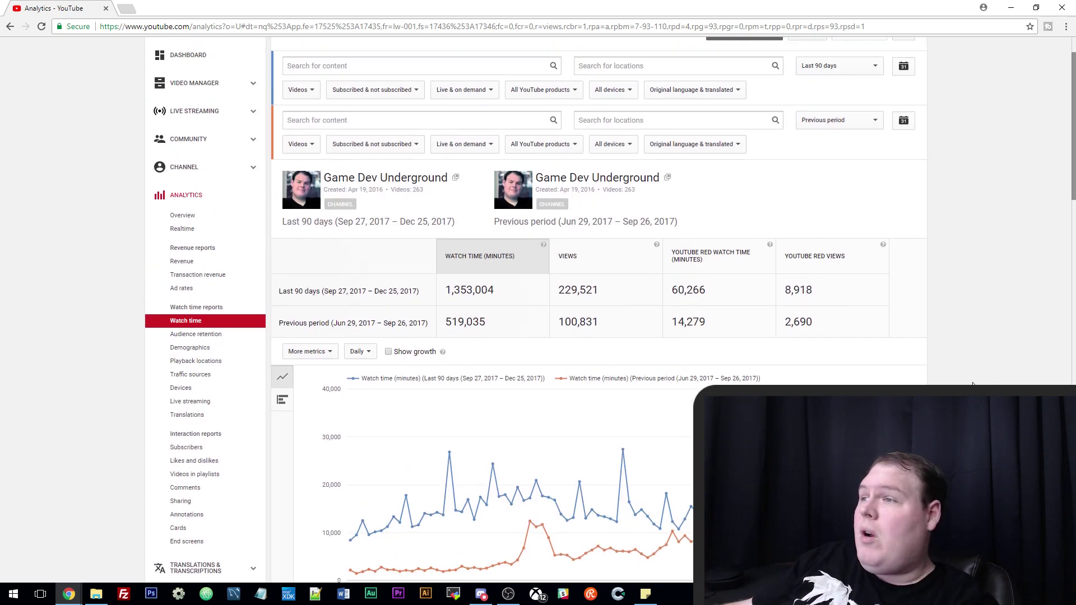
scroll(972, 385, up, 1)
scroll(966, 386, down, 5)
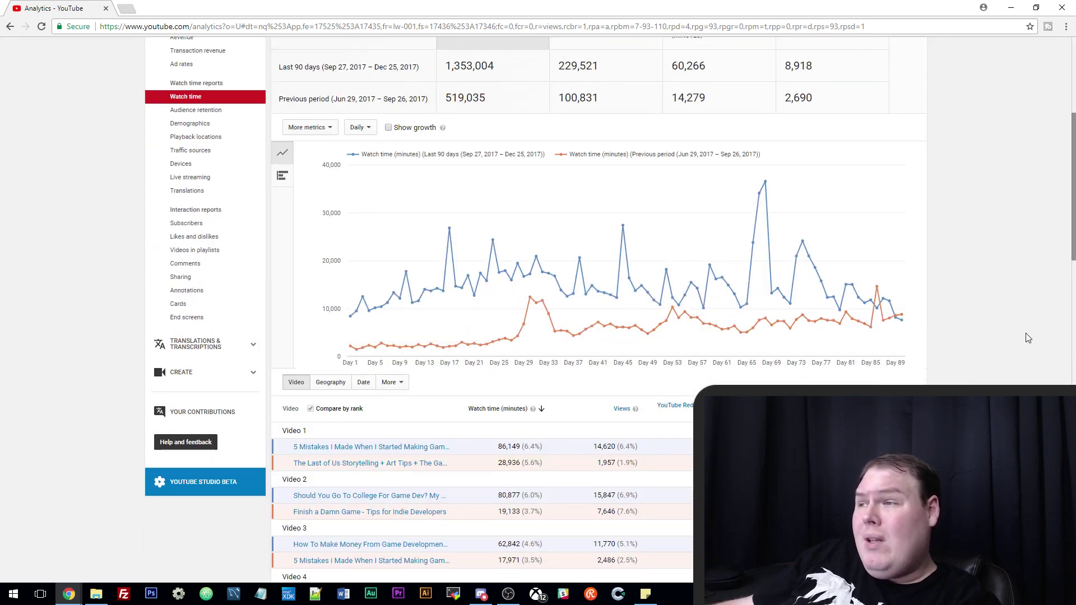
mouse_move(803, 245)
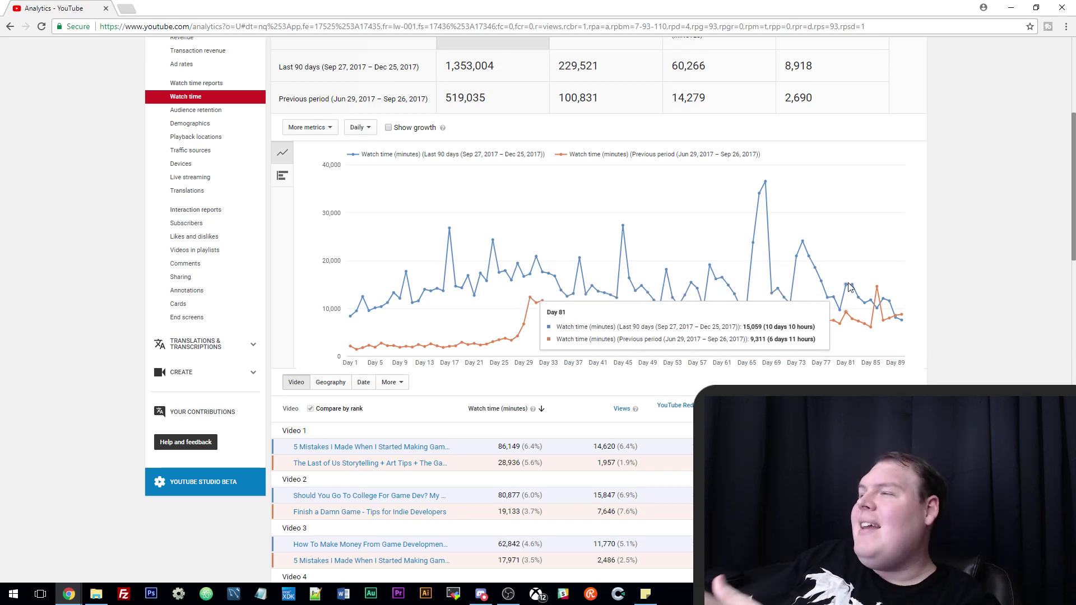
scroll(968, 331, down, 2)
scroll(976, 344, up, 2)
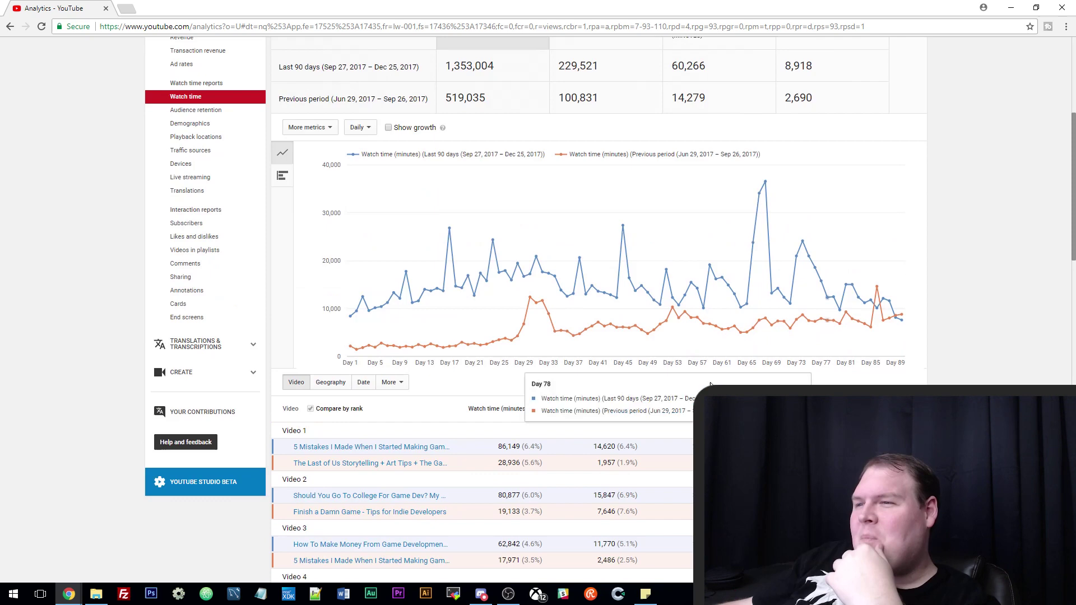
scroll(711, 385, down, 4)
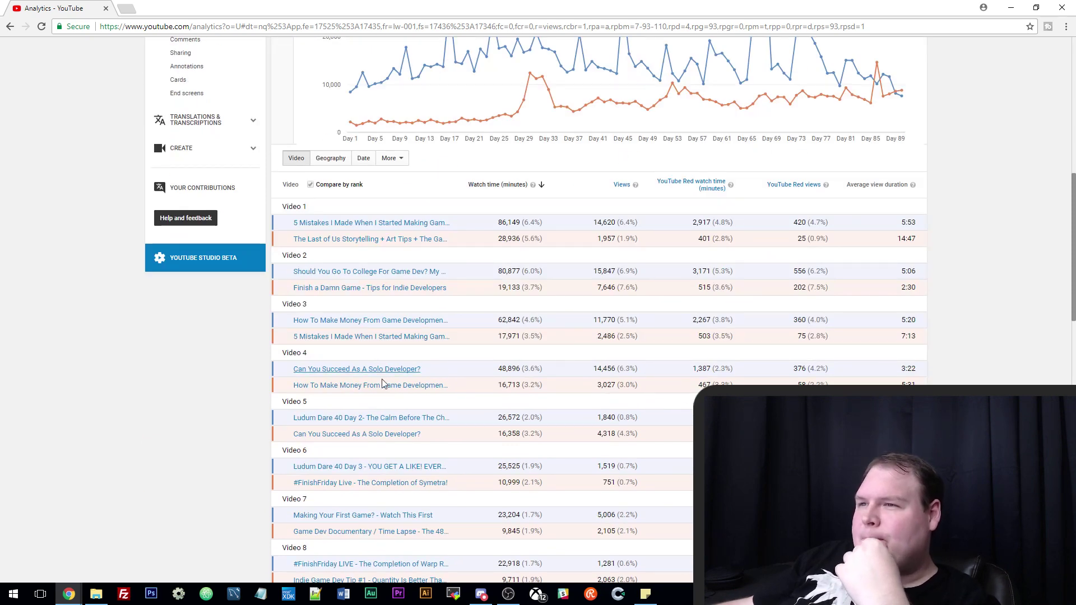
scroll(466, 298, up, 2)
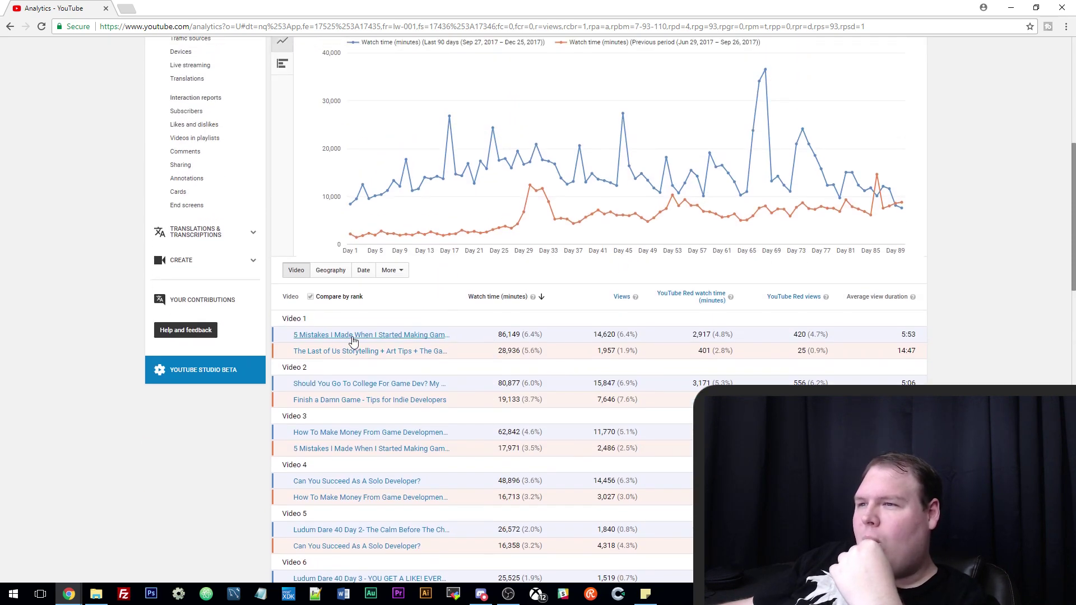
mouse_move(466, 335)
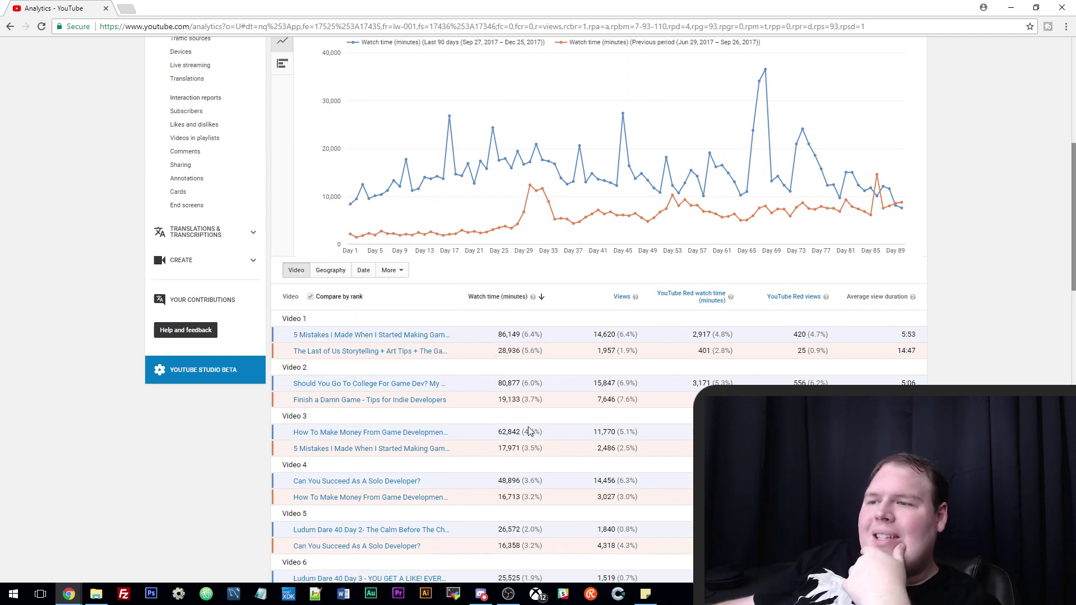
scroll(529, 431, down, 2)
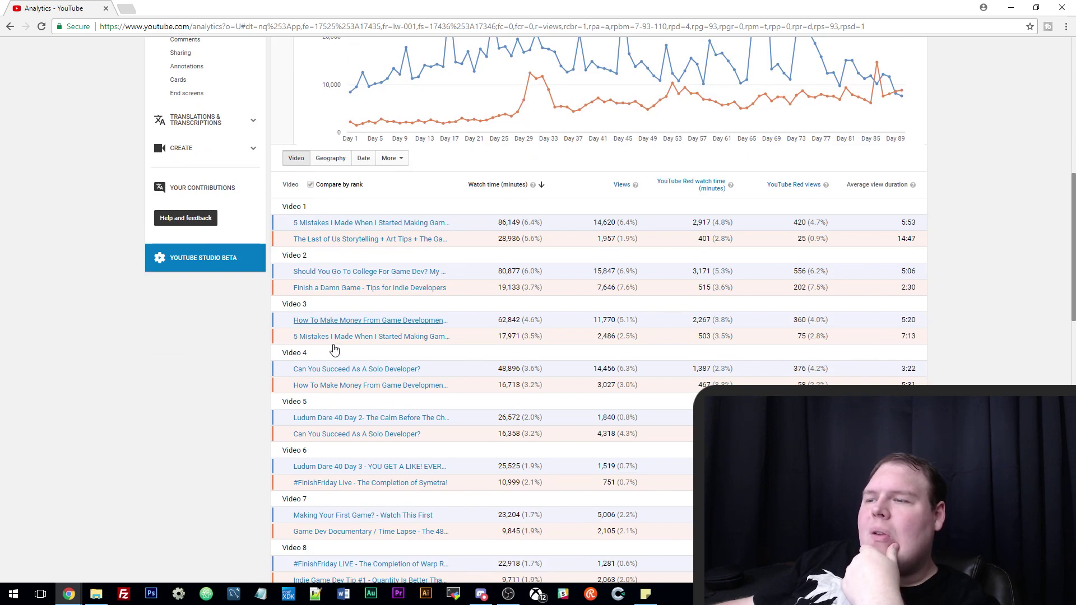
mouse_move(361, 422)
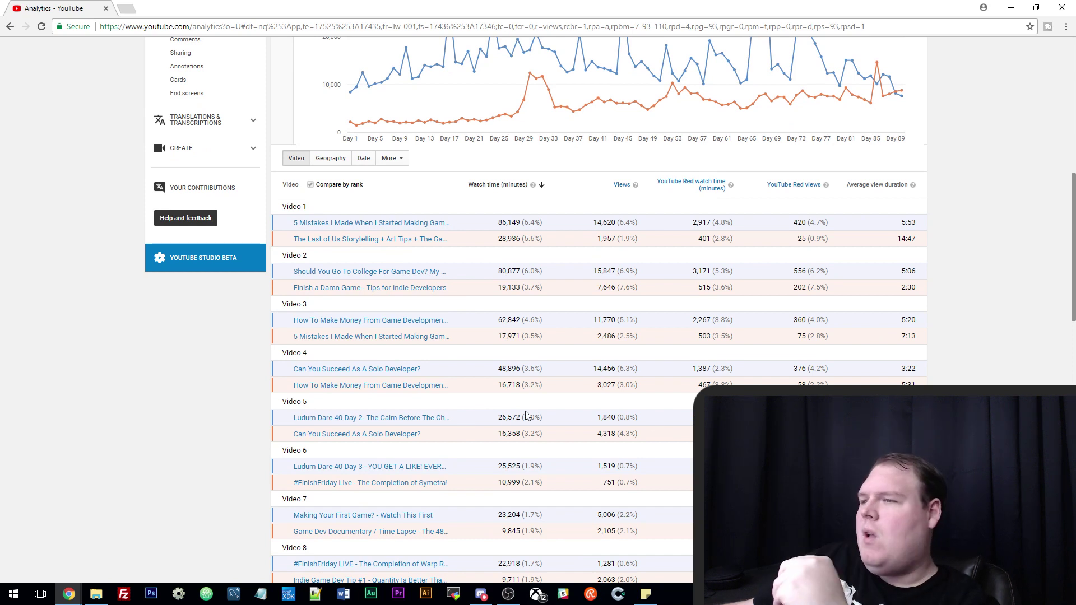
drag(486, 416, 701, 417)
click(701, 417)
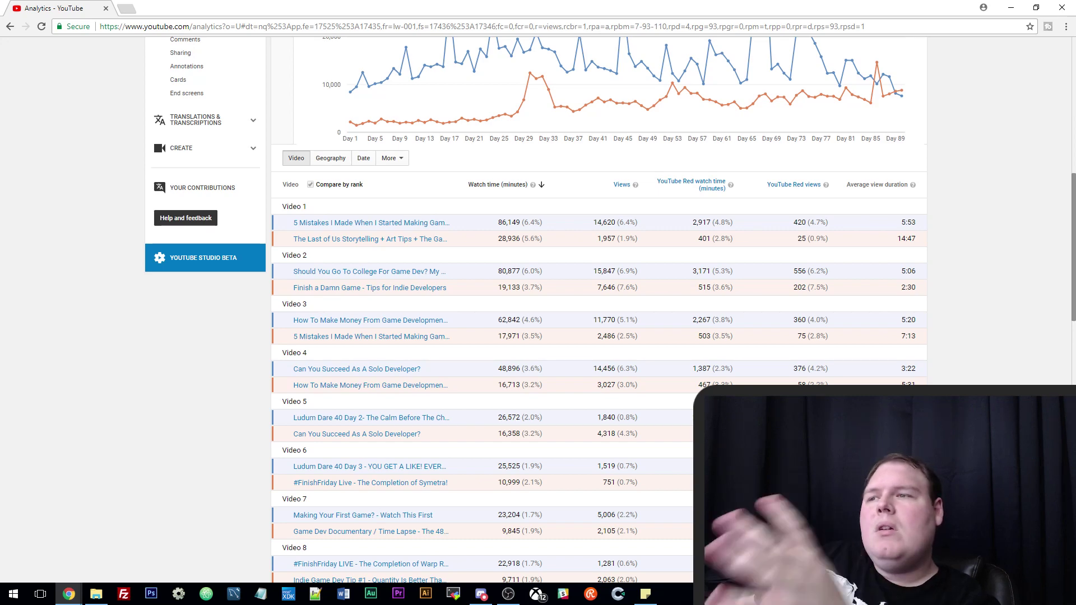
scroll(536, 309, down, 2)
scroll(535, 308, up, 2)
scroll(598, 308, up, 6)
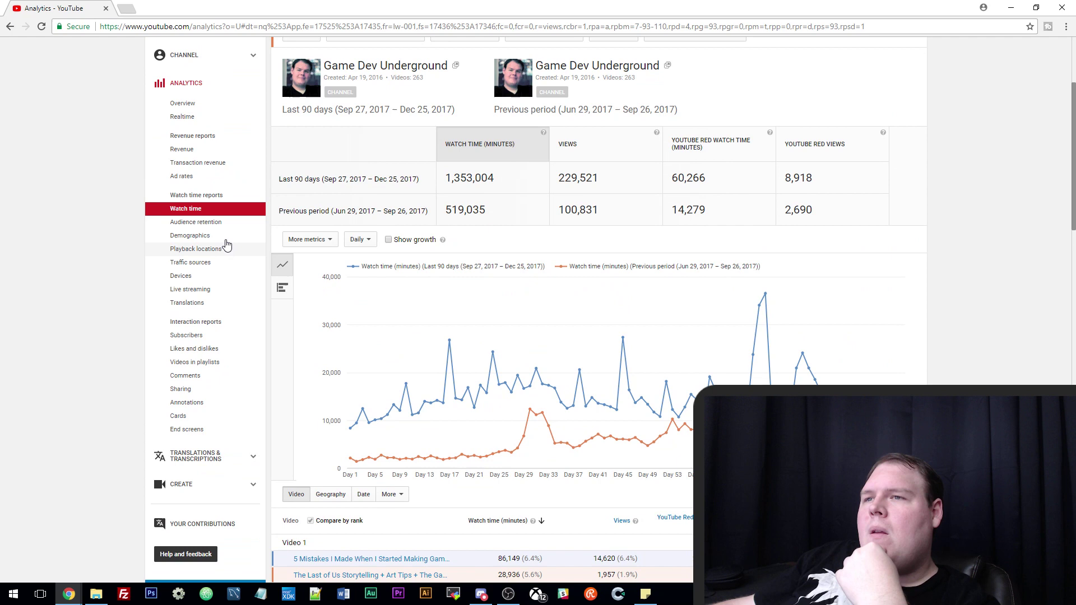
- Open Audience retention and chart average percentage viewed for both periods
click(216, 224)
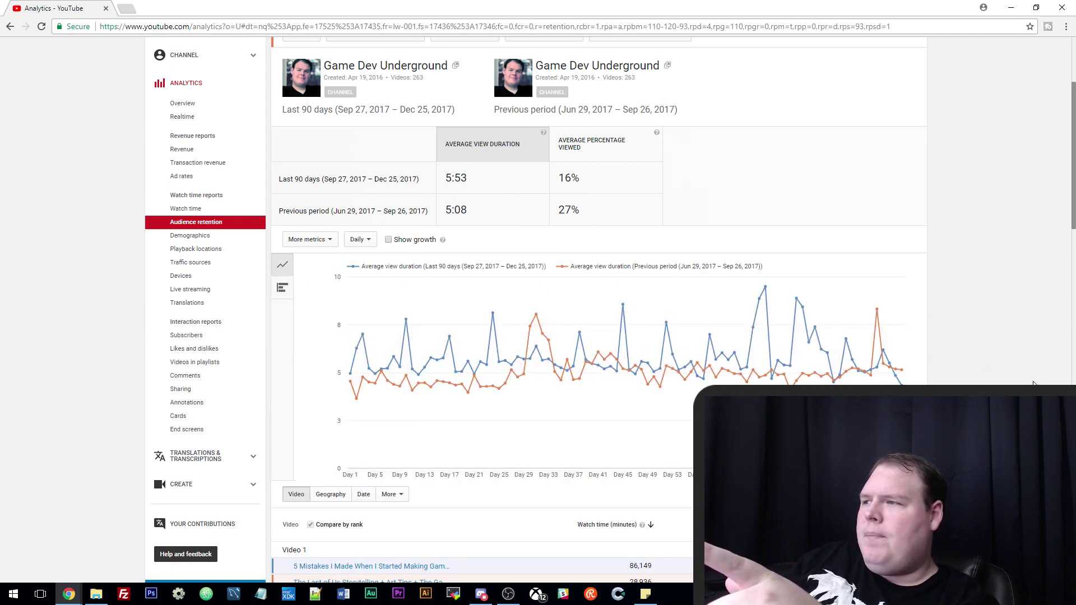
scroll(1034, 384, down, 2)
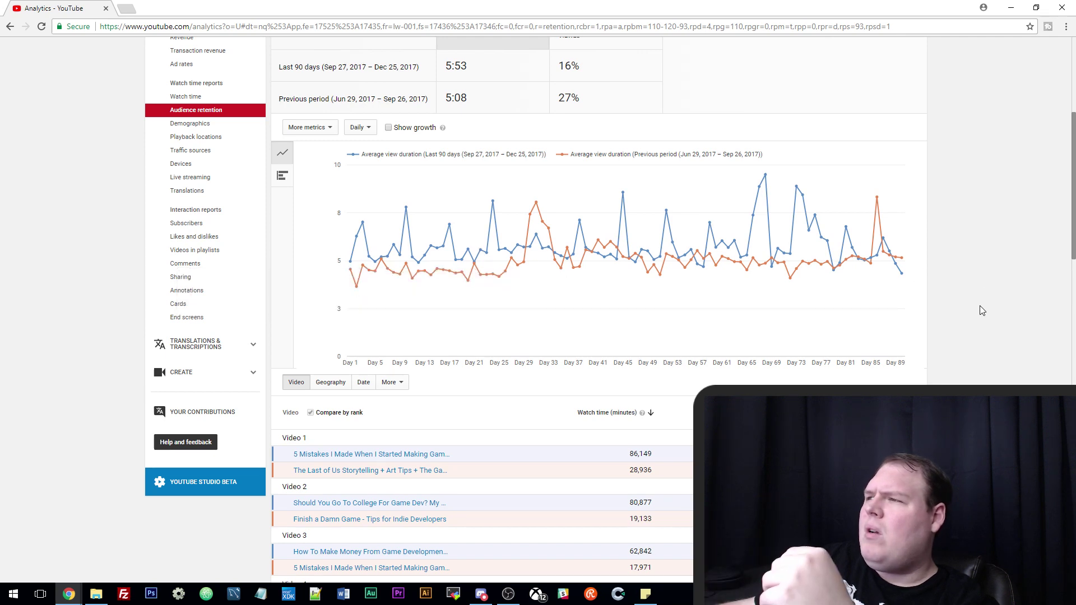
scroll(971, 273, up, 1)
scroll(971, 272, up, 1)
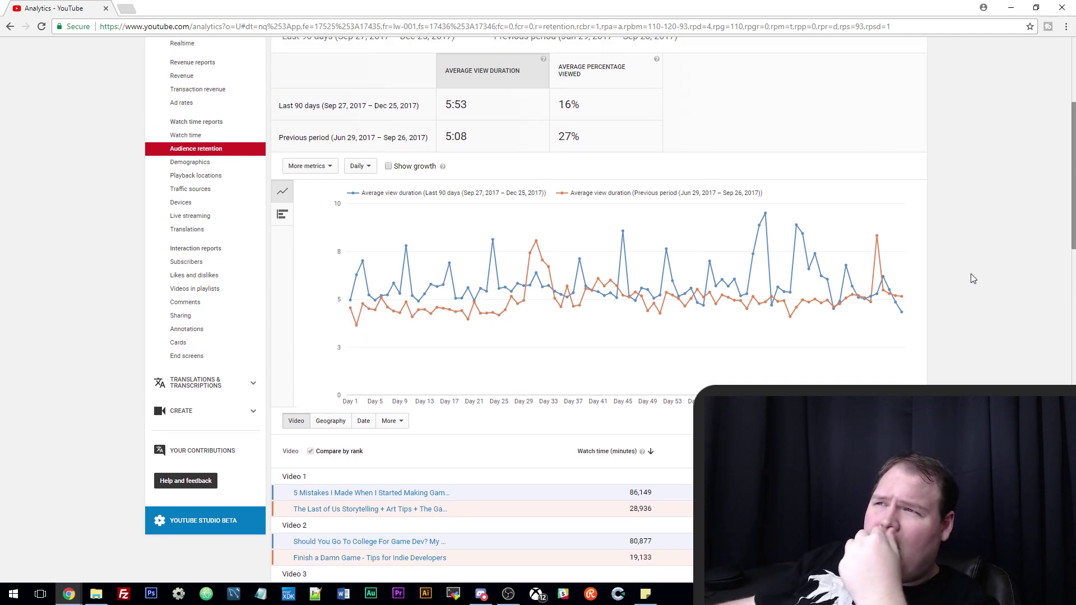
scroll(971, 278, up, 3)
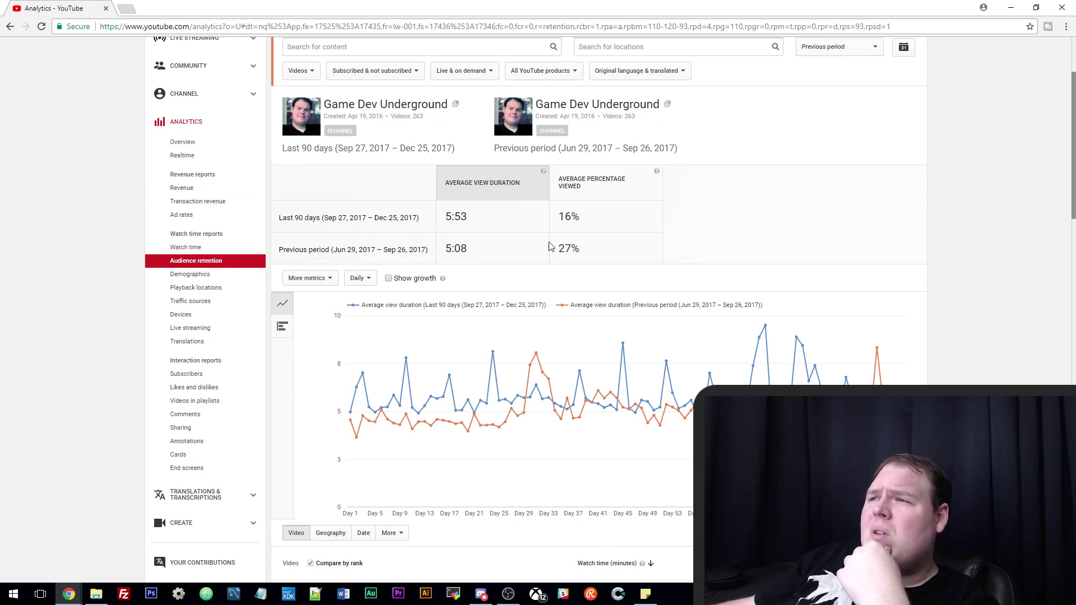
drag(561, 250, 586, 253)
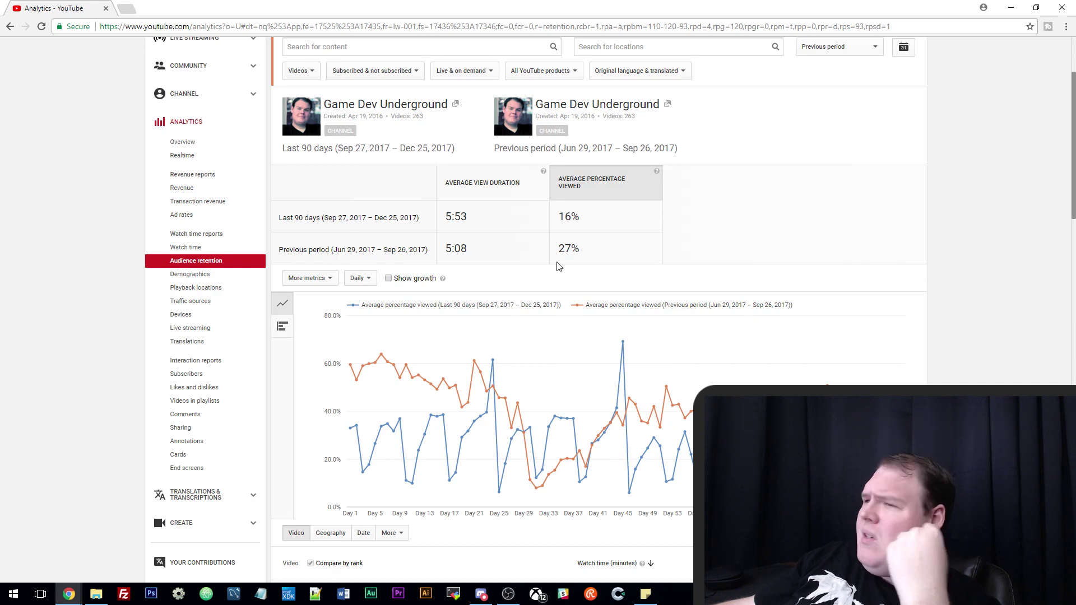
scroll(813, 292, down, 7)
scroll(820, 349, up, 4)
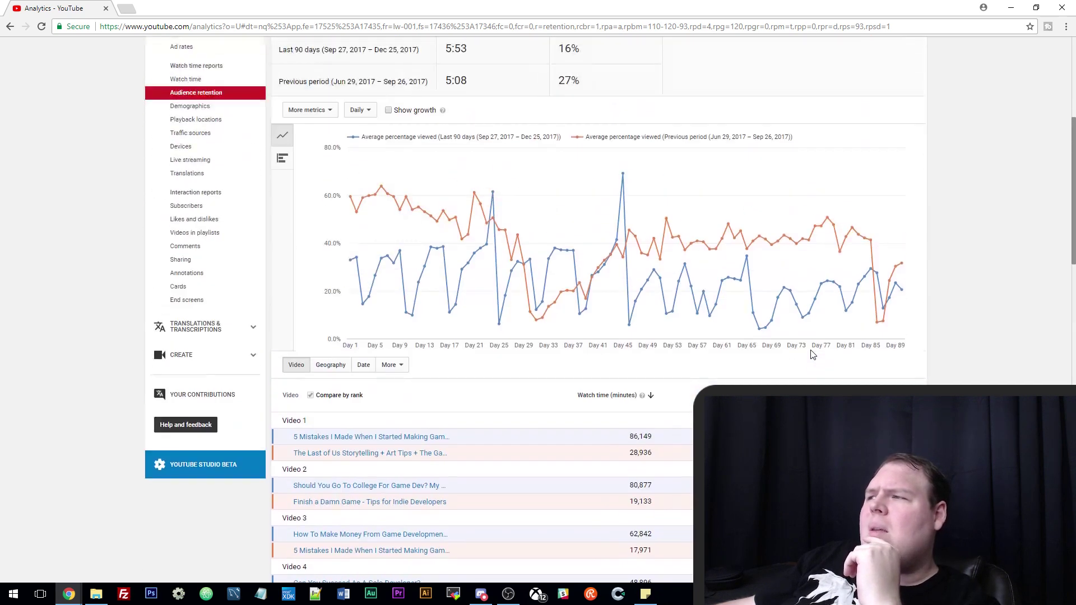
scroll(813, 353, down, 1)
scroll(812, 355, down, 3)
scroll(812, 354, up, 4)
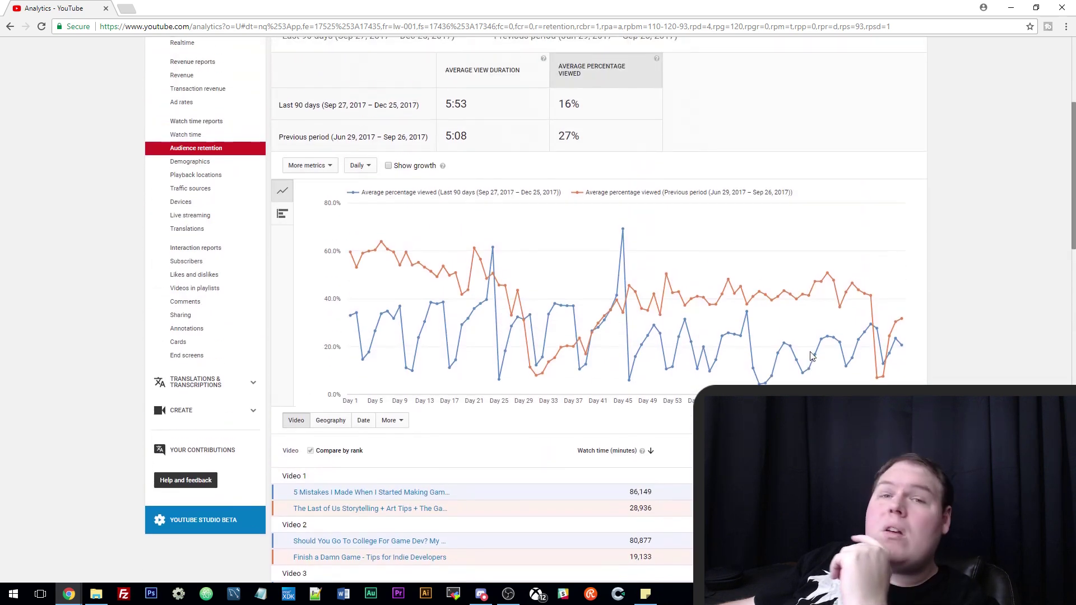
scroll(948, 301, up, 1)
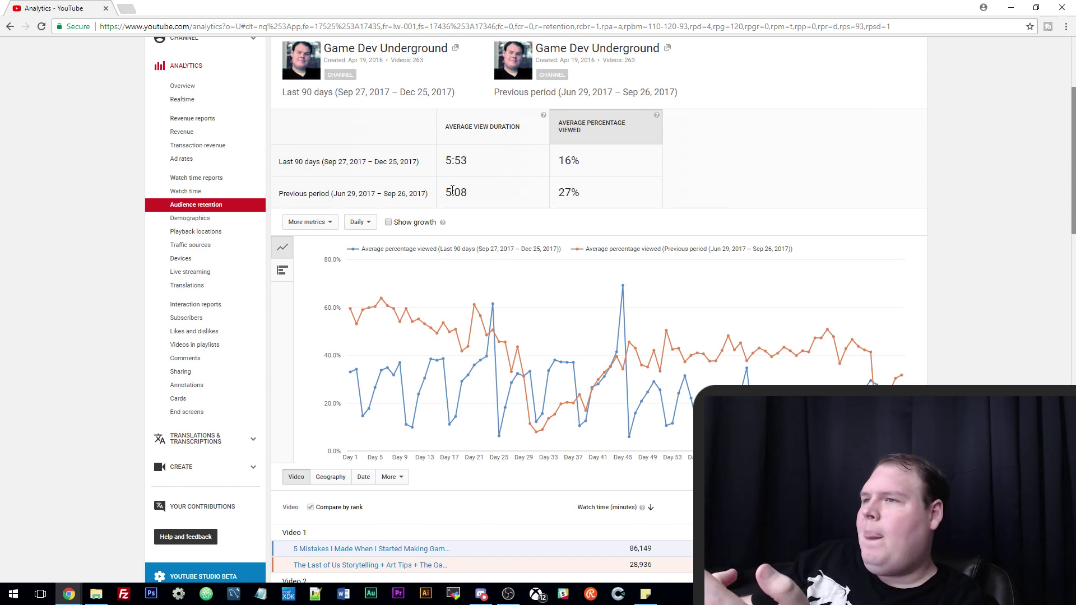
- Chart average view duration again, then open the Subscribers report
double_click(451, 194)
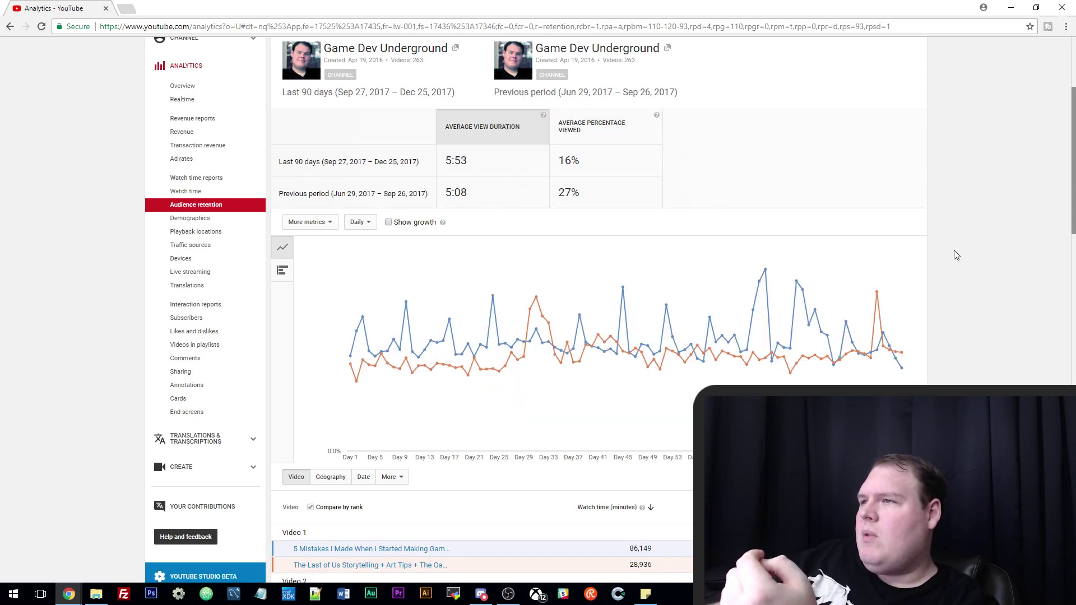
scroll(521, 353, down, 3)
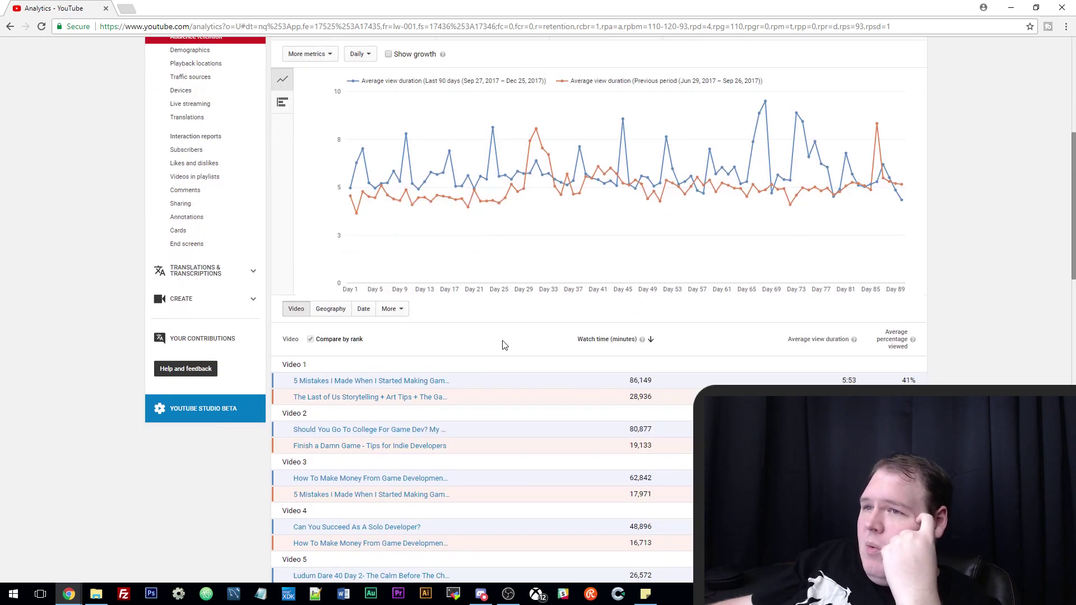
scroll(503, 335, up, 1)
click(186, 207)
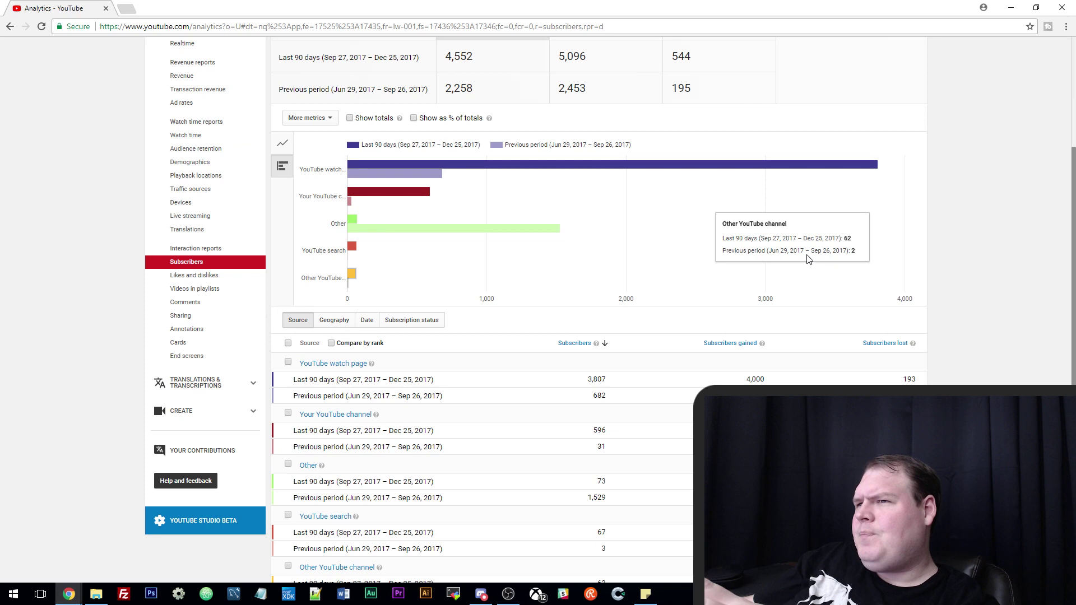
- Show subscribers as a daily line chart for both periods and browse the Source table
click(282, 145)
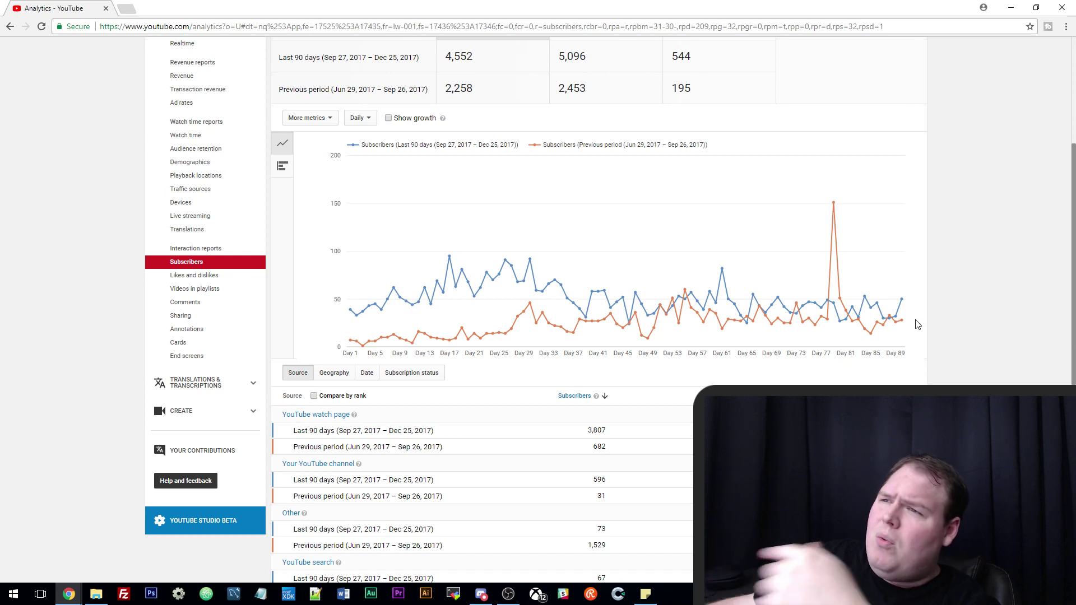
scroll(914, 326, down, 3)
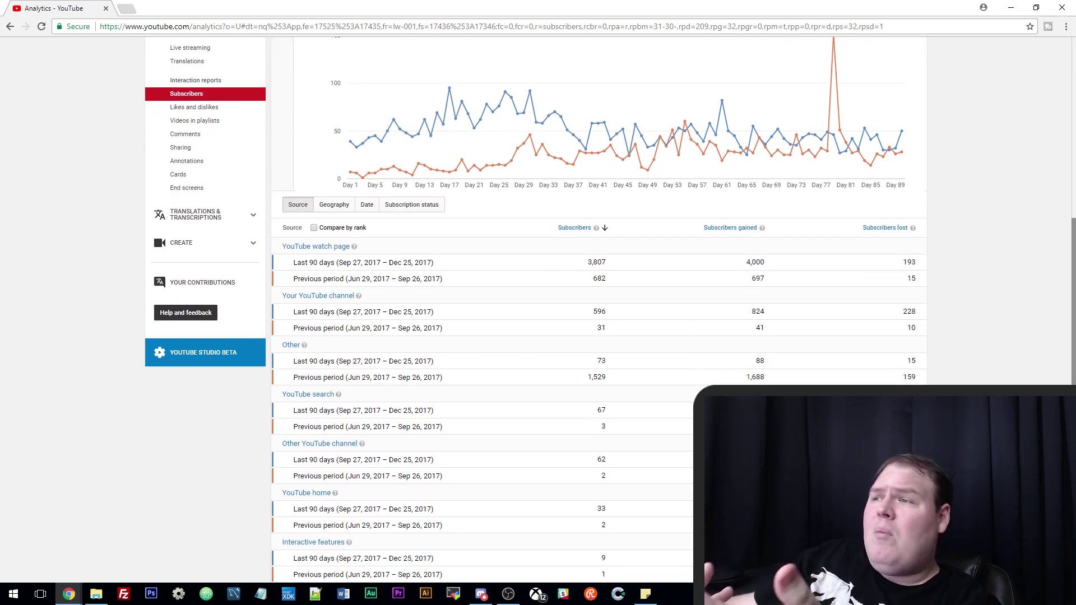
scroll(599, 252, up, 3)
scroll(969, 350, up, 3)
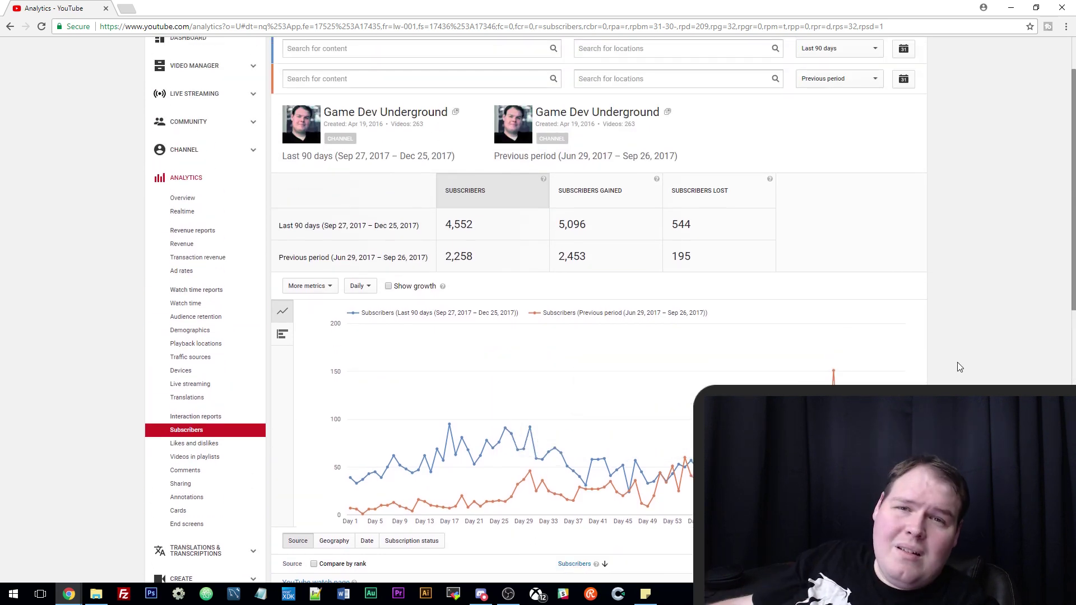
scroll(958, 363, up, 2)
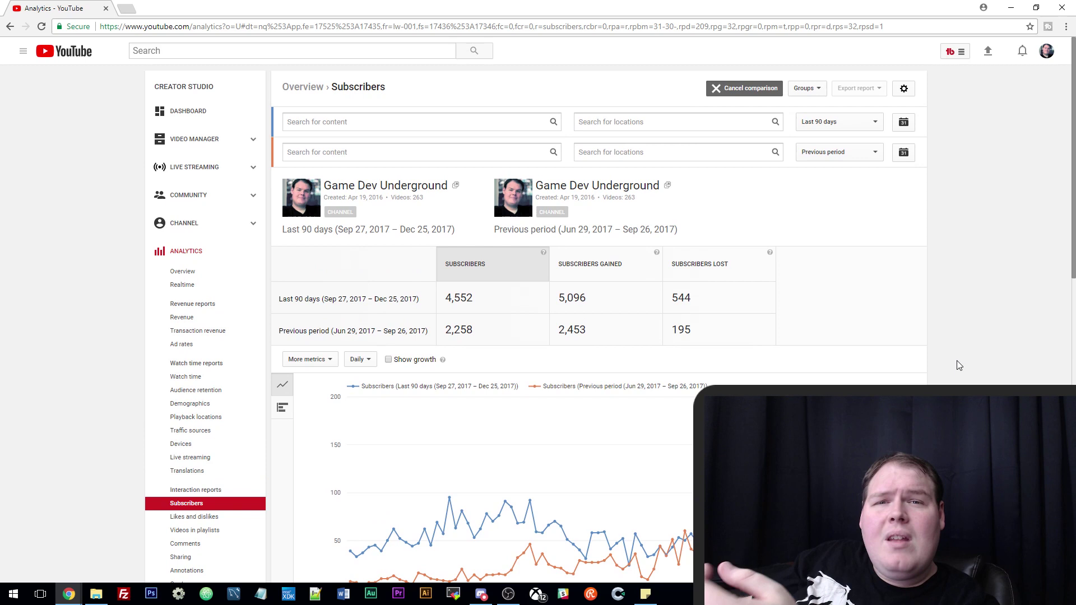
scroll(958, 370, down, 2)
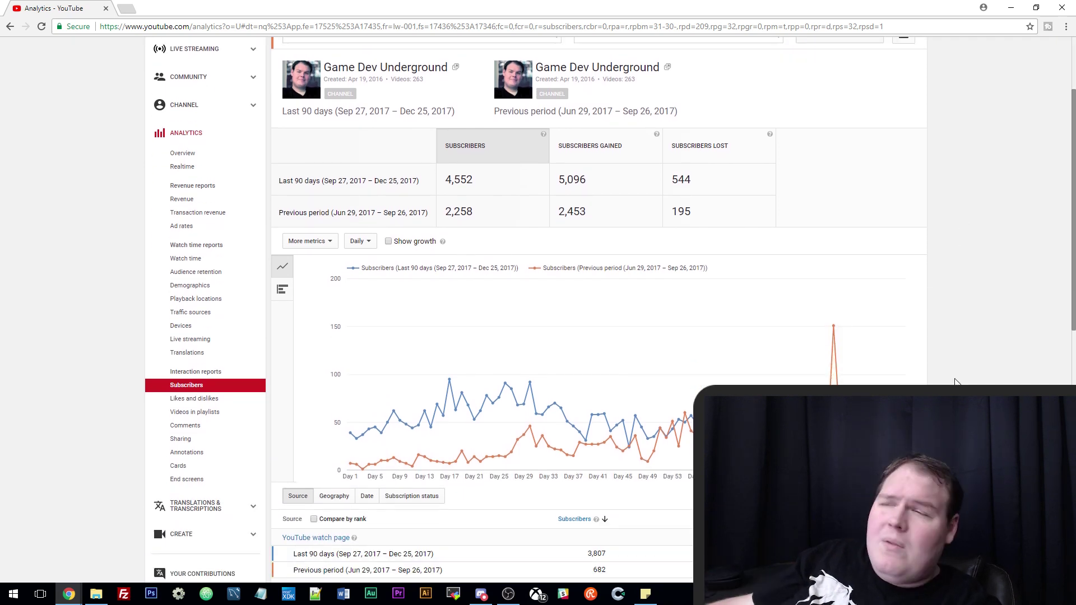
scroll(956, 383, up, 2)
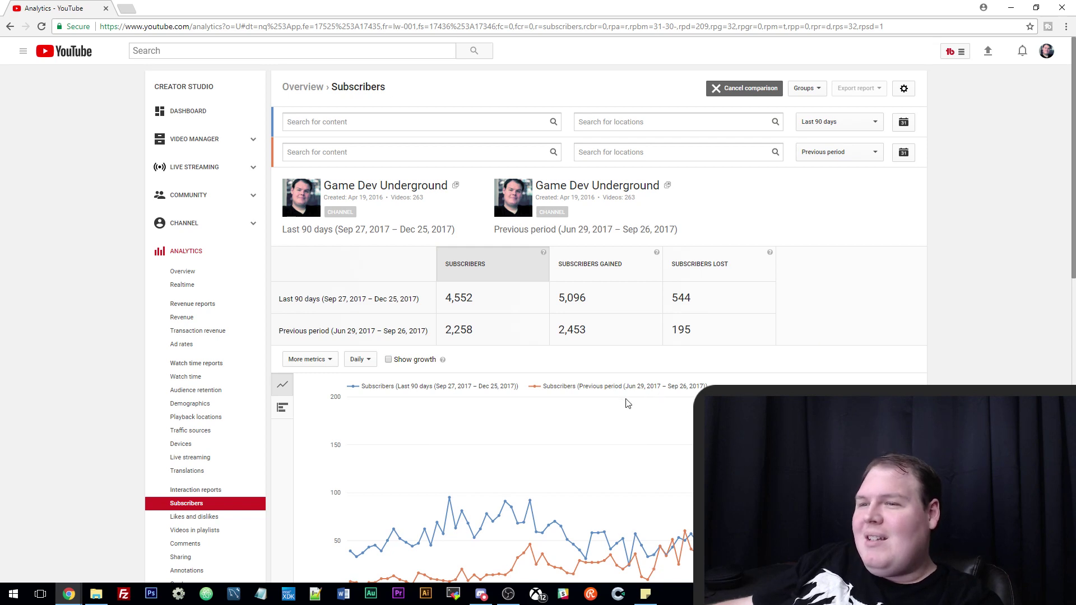
scroll(622, 409, down, 3)
scroll(614, 426, down, 2)
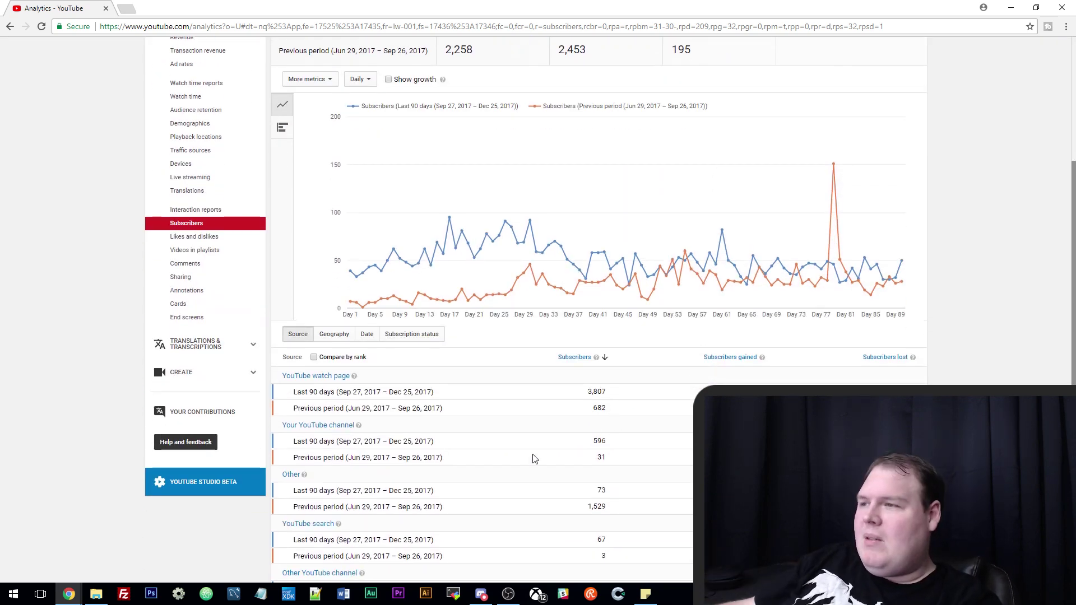
scroll(536, 460, down, 6)
scroll(537, 463, up, 3)
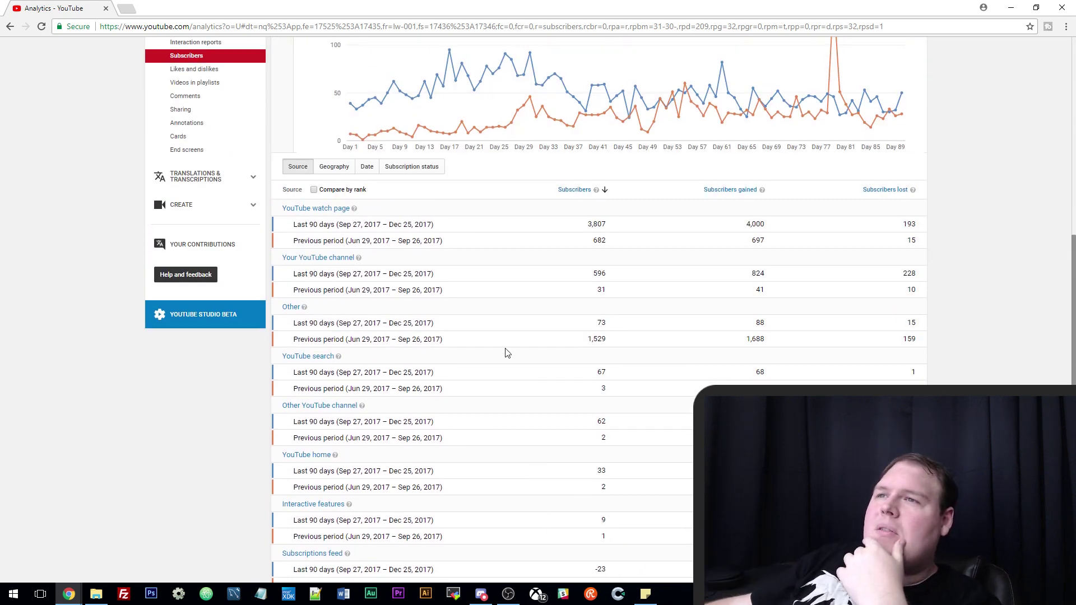
scroll(506, 352, up, 5)
- Open the Comments report and browse daily comments for both periods, led by #FinishFriday LIVE streams
click(215, 377)
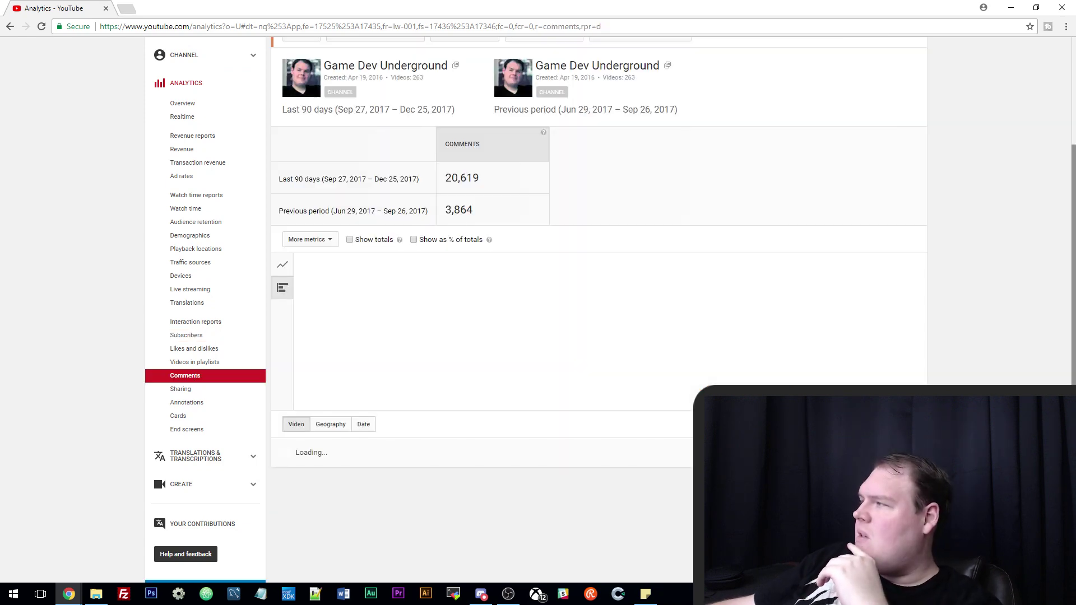
scroll(782, 324, down, 2)
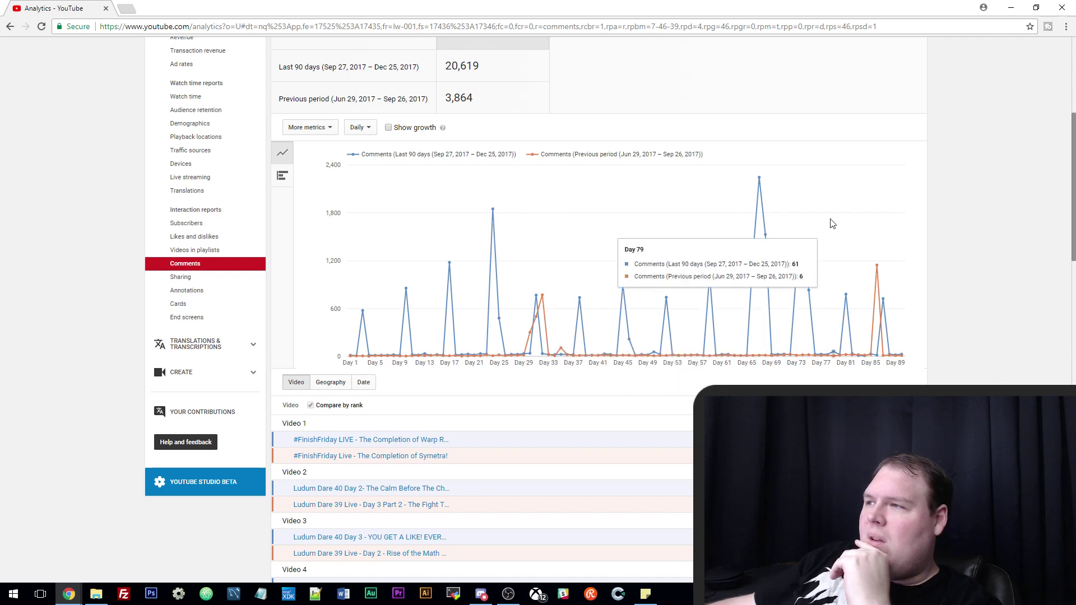
scroll(959, 358, down, 1)
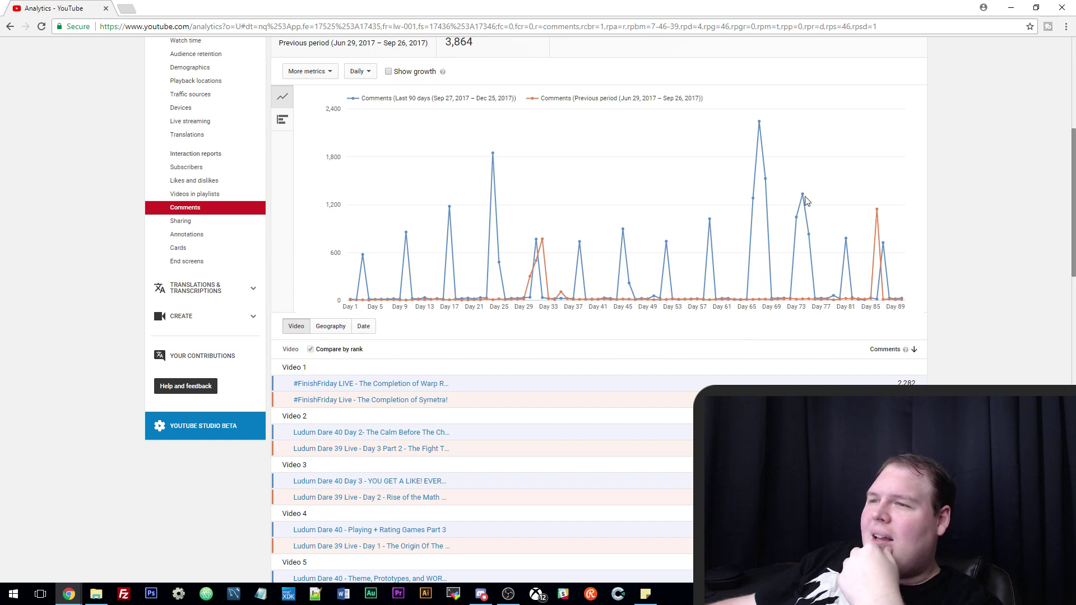
scroll(826, 354, up, 2)
scroll(831, 381, up, 2)
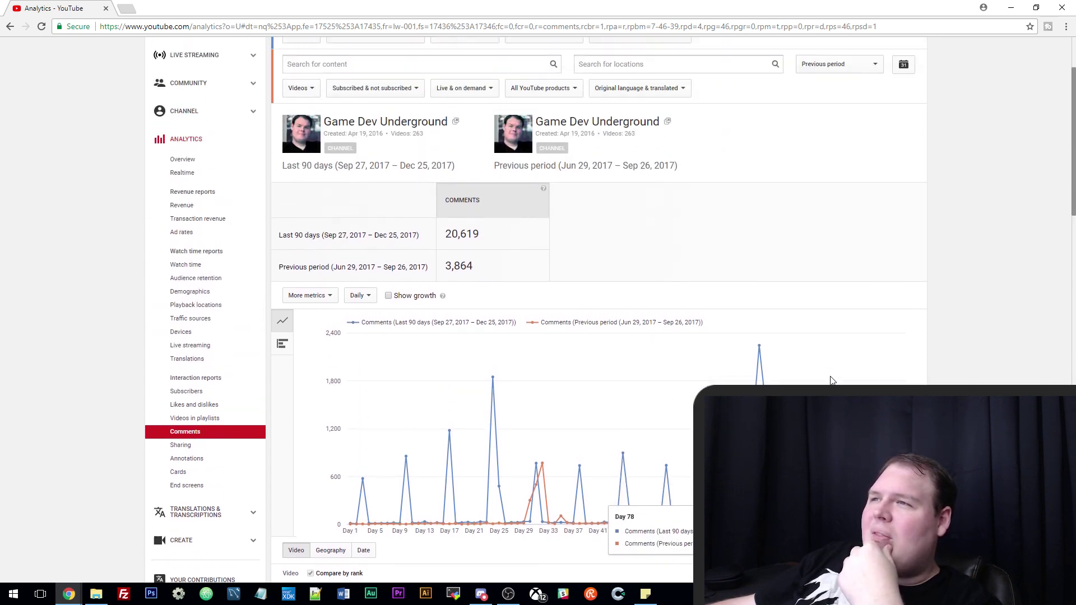
scroll(831, 381, down, 4)
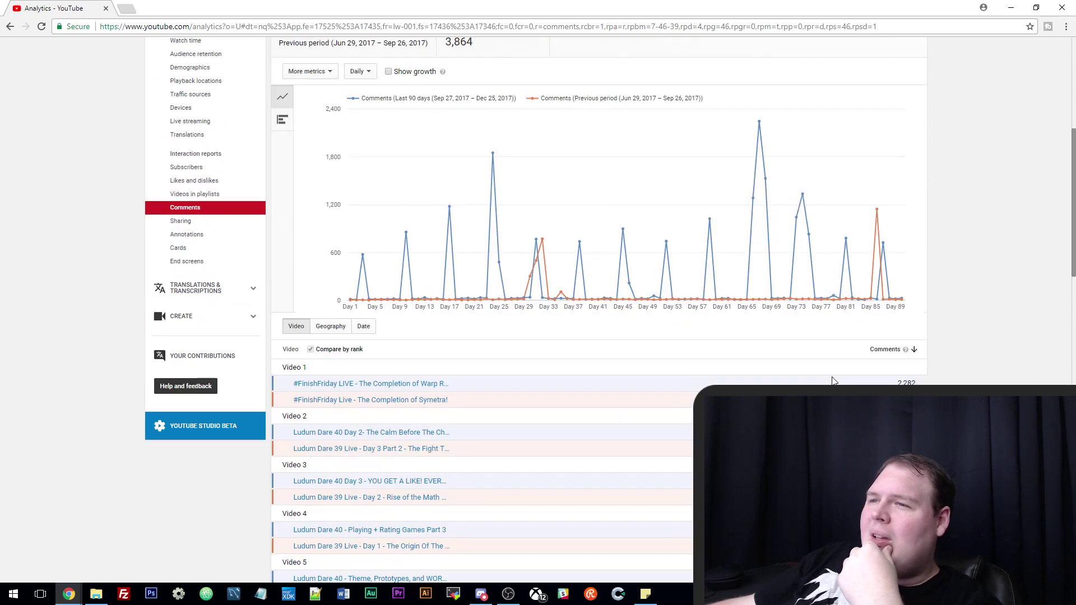
scroll(828, 336, up, 3)
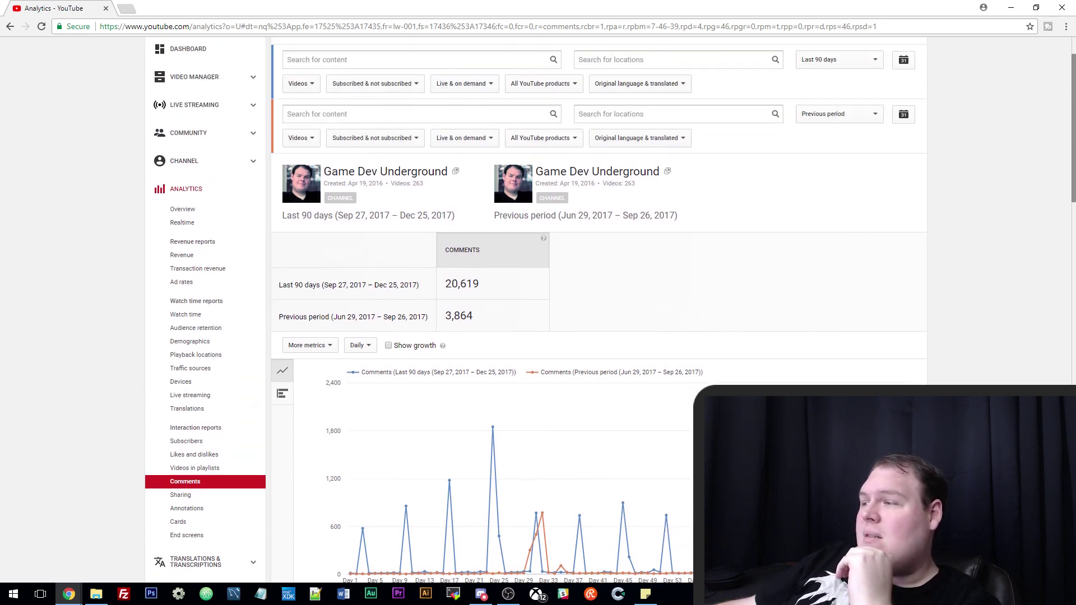
scroll(522, 185, up, 2)
scroll(523, 185, down, 4)
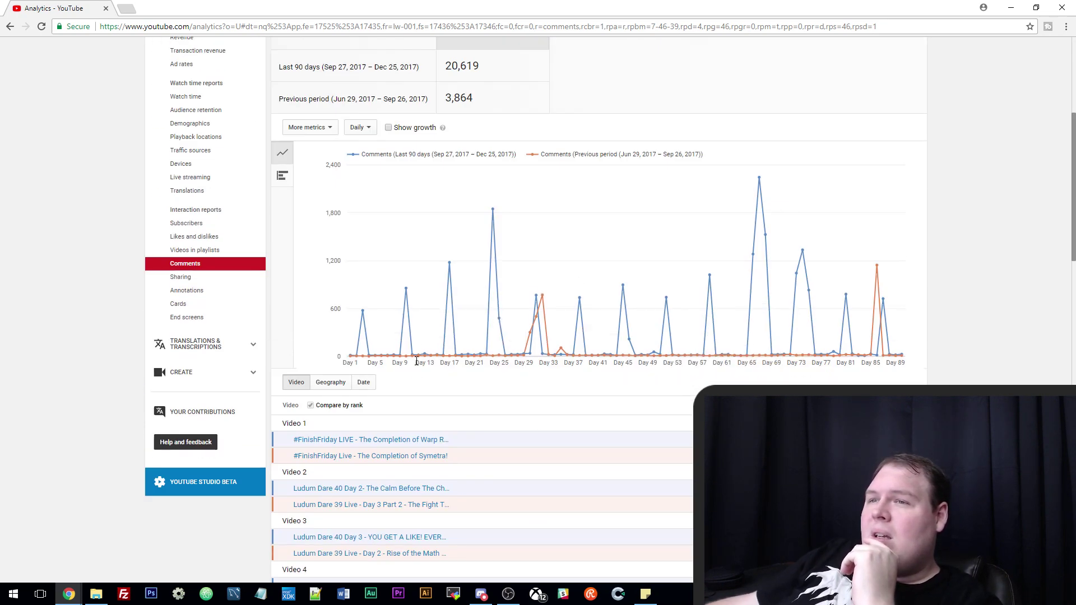
scroll(401, 360, up, 2)
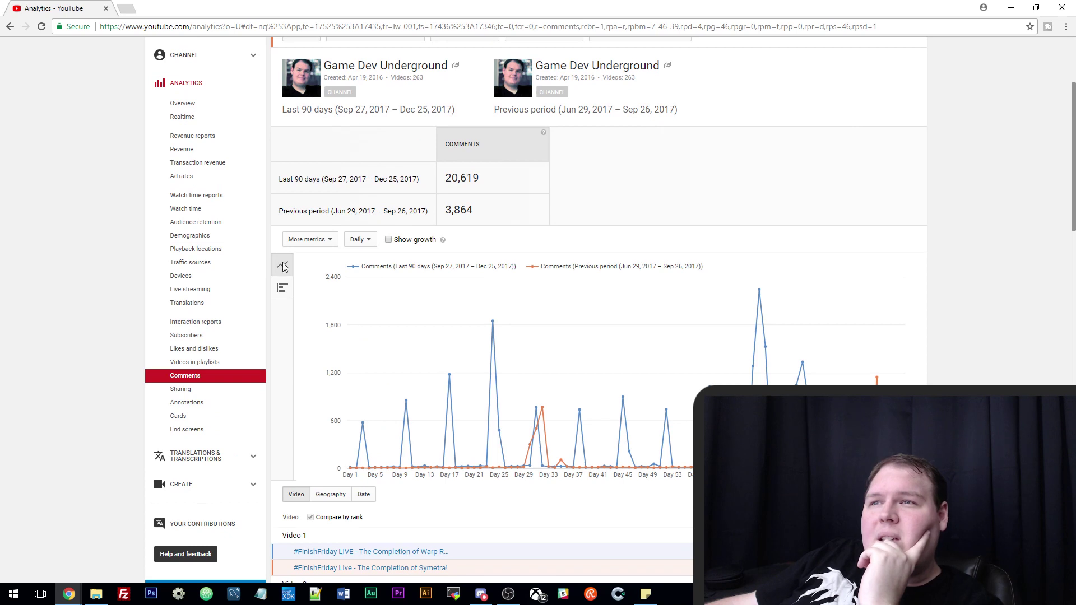
click(219, 263)
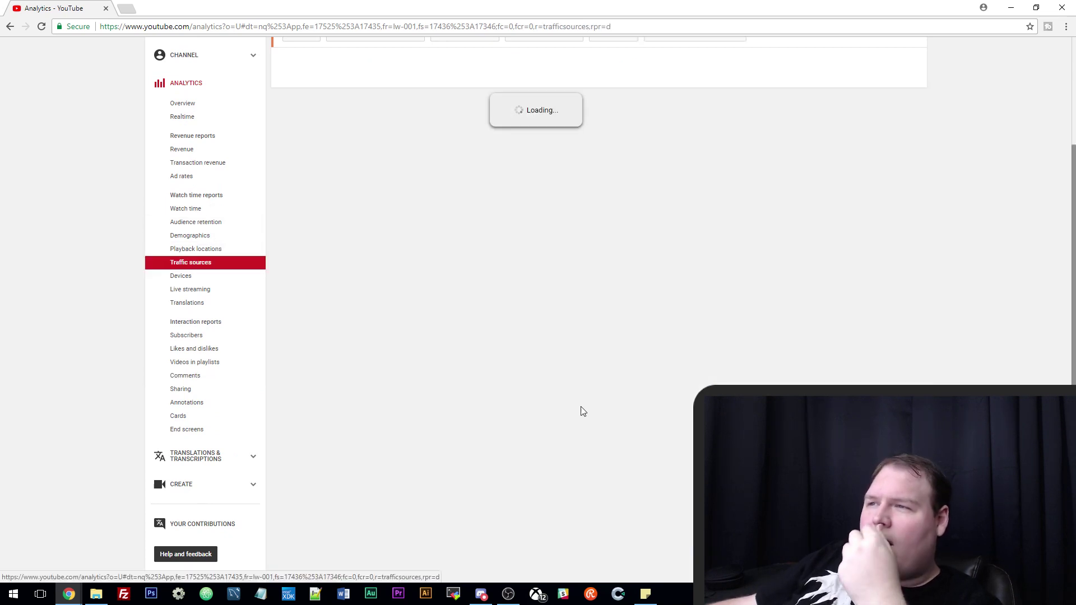
scroll(947, 371, down, 2)
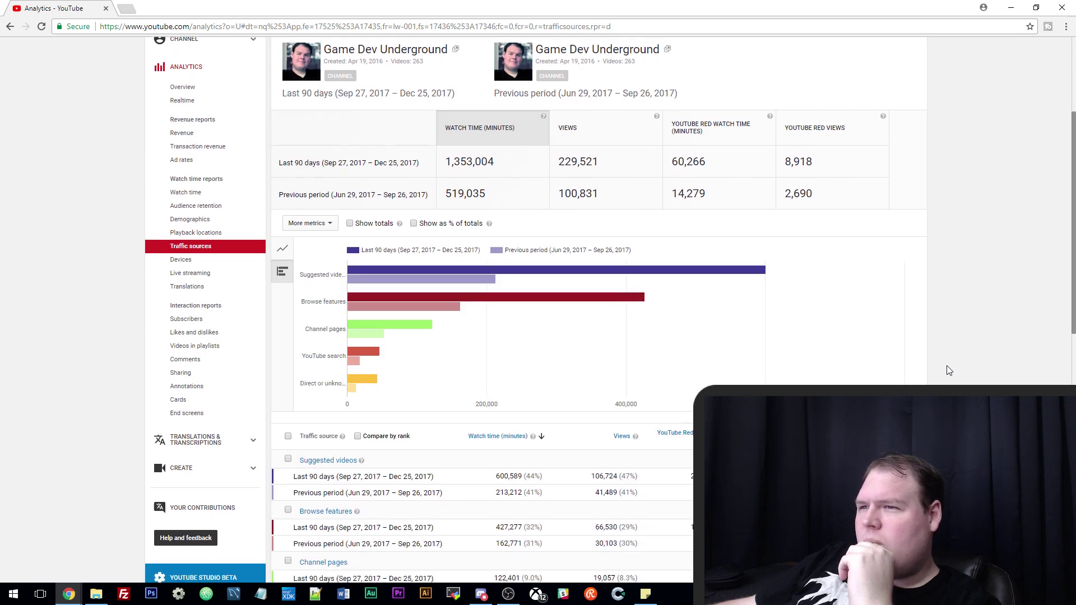
scroll(949, 371, down, 1)
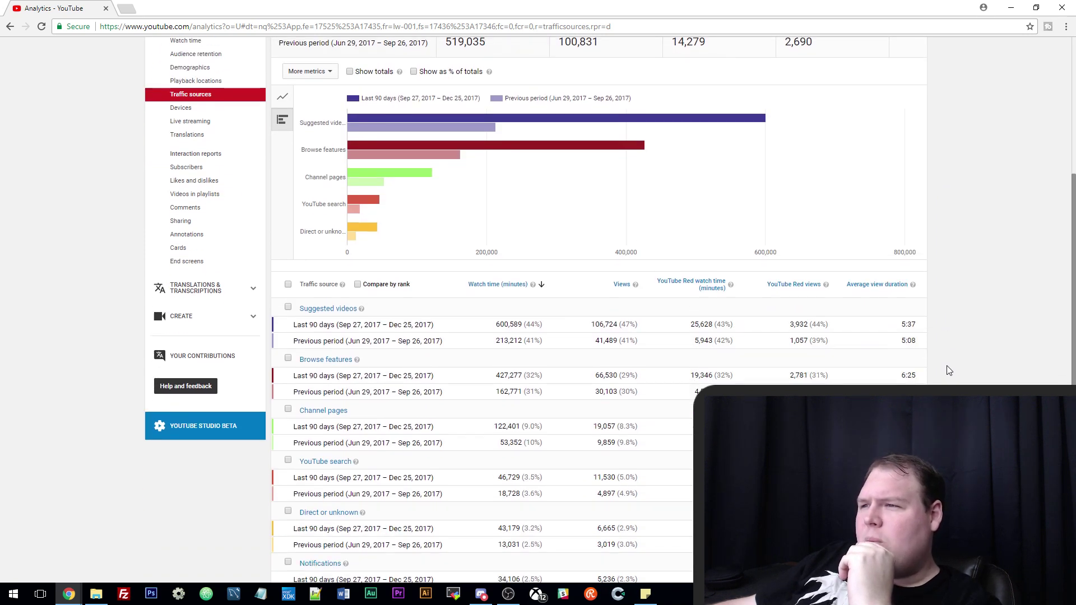
drag(491, 329, 651, 329)
click(594, 341)
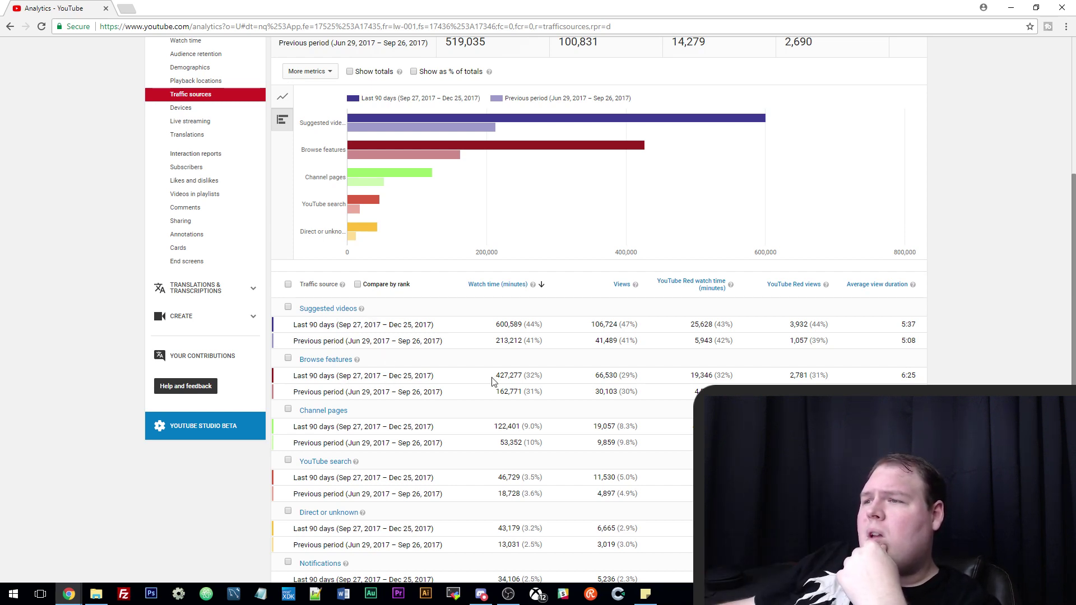
drag(493, 382, 560, 380)
click(560, 380)
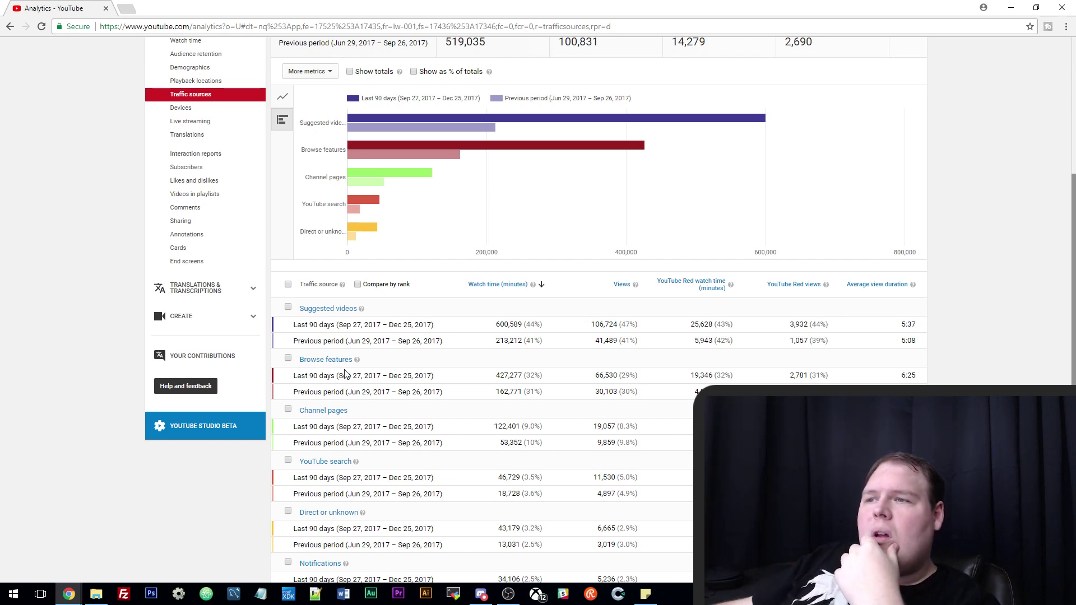
mouse_move(543, 381)
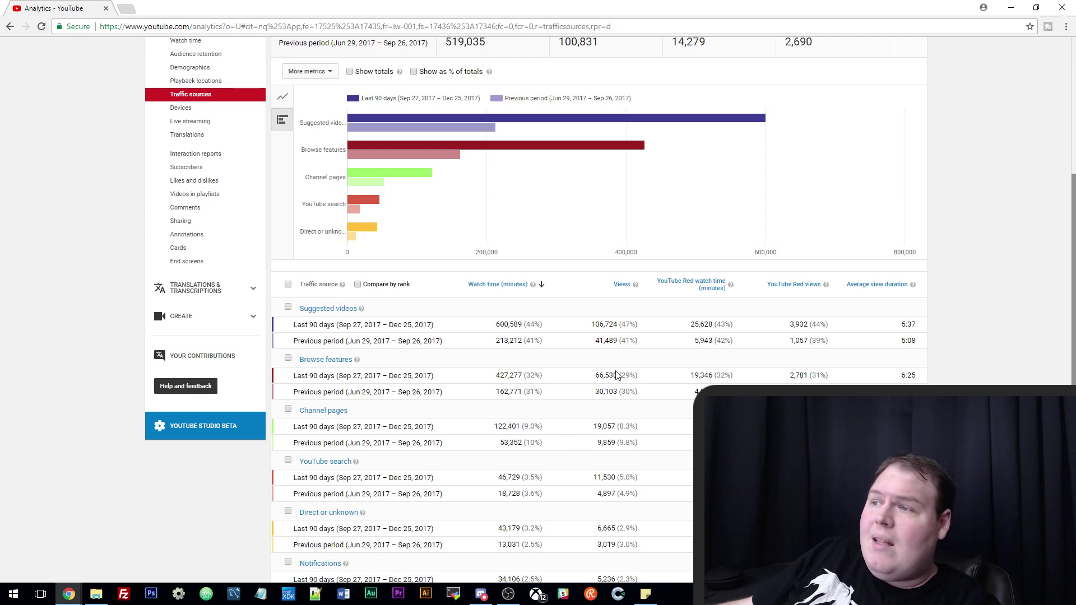
drag(595, 381, 637, 377)
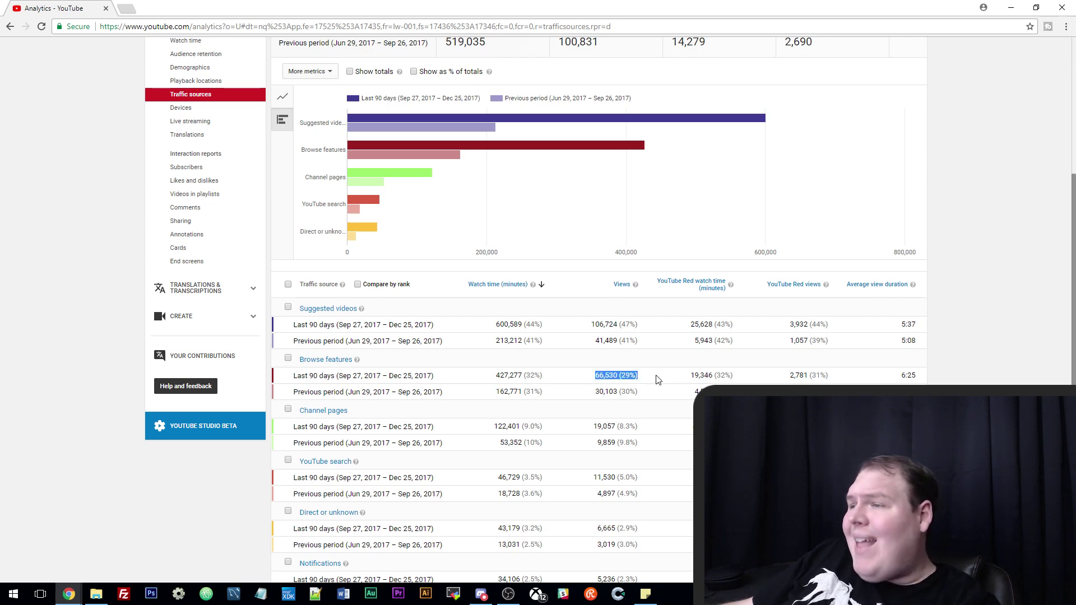
mouse_move(658, 380)
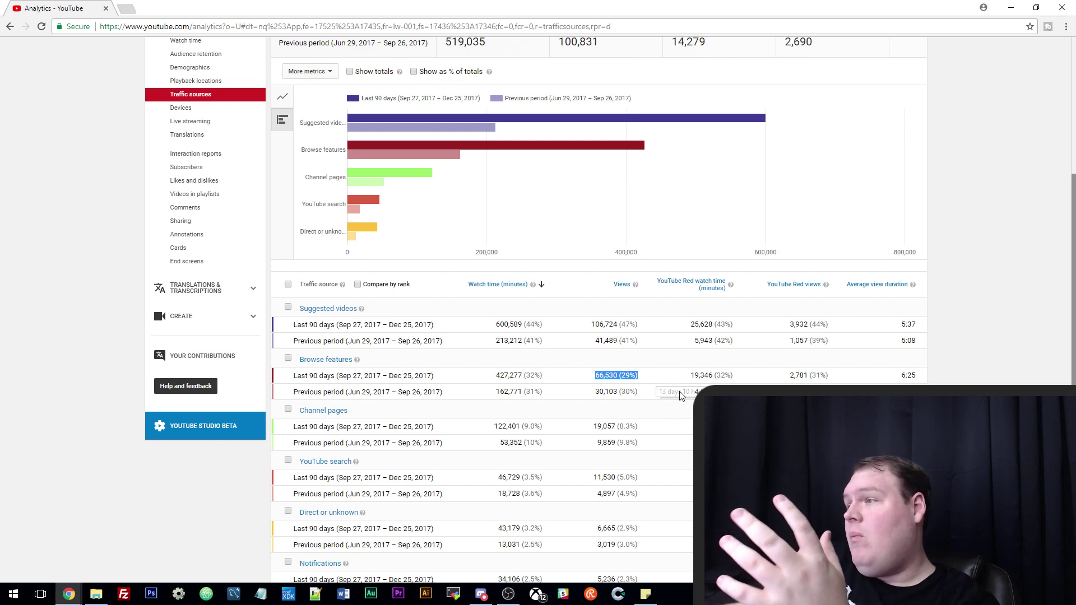
click(627, 390)
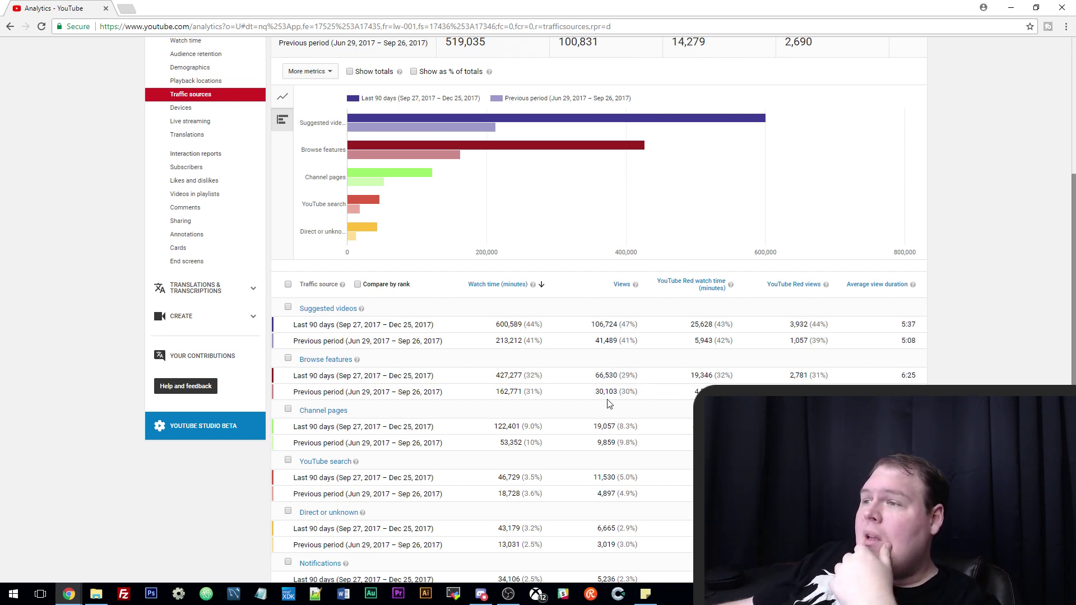
drag(596, 393, 610, 408)
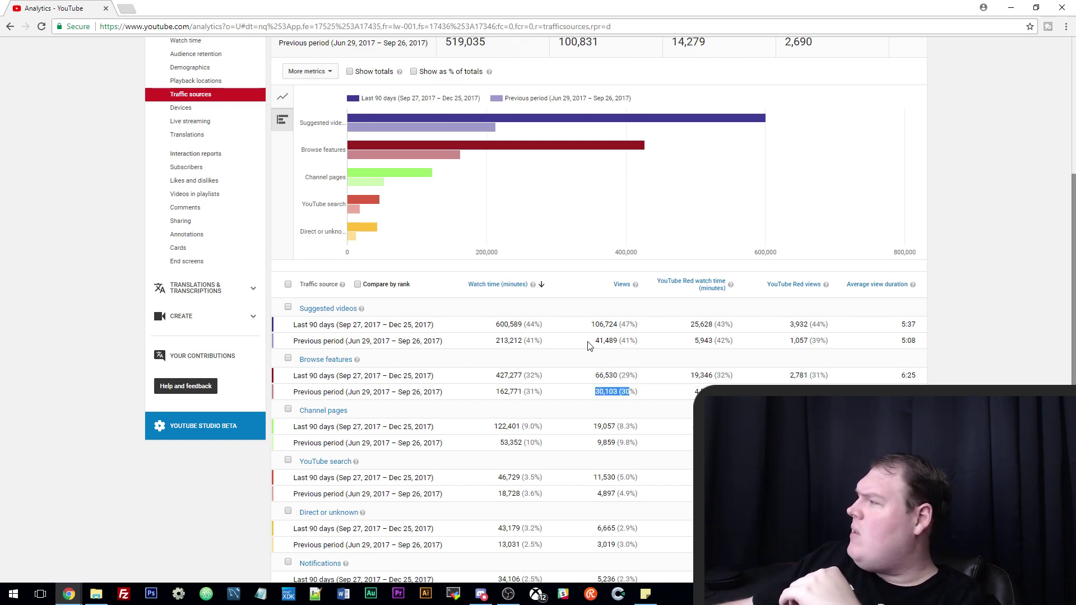
drag(591, 343, 662, 344)
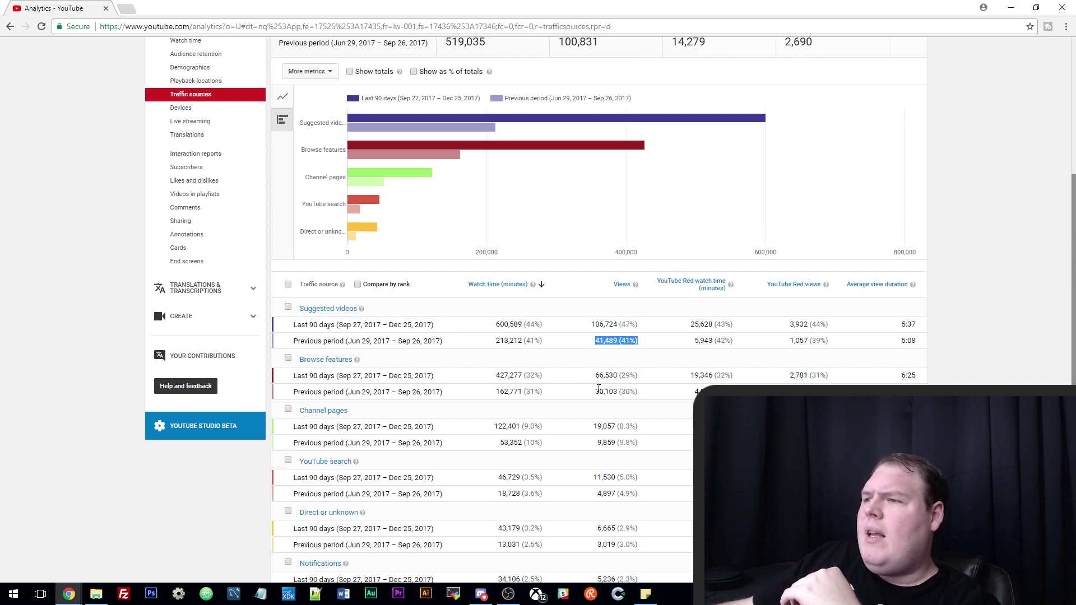
drag(597, 390, 639, 393)
drag(592, 328, 640, 326)
drag(591, 377, 681, 380)
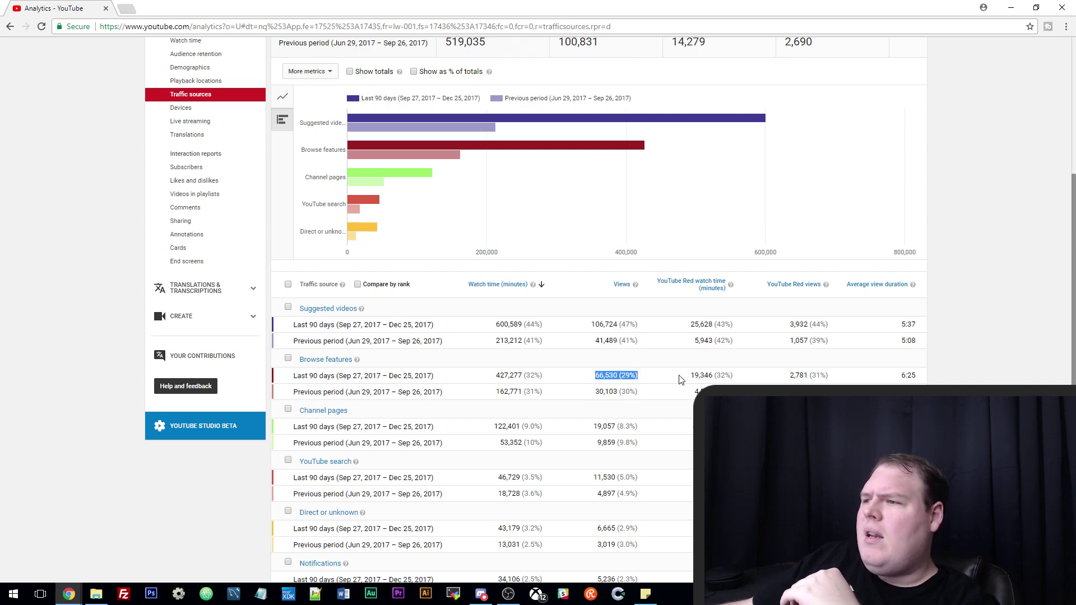
drag(592, 391, 677, 382)
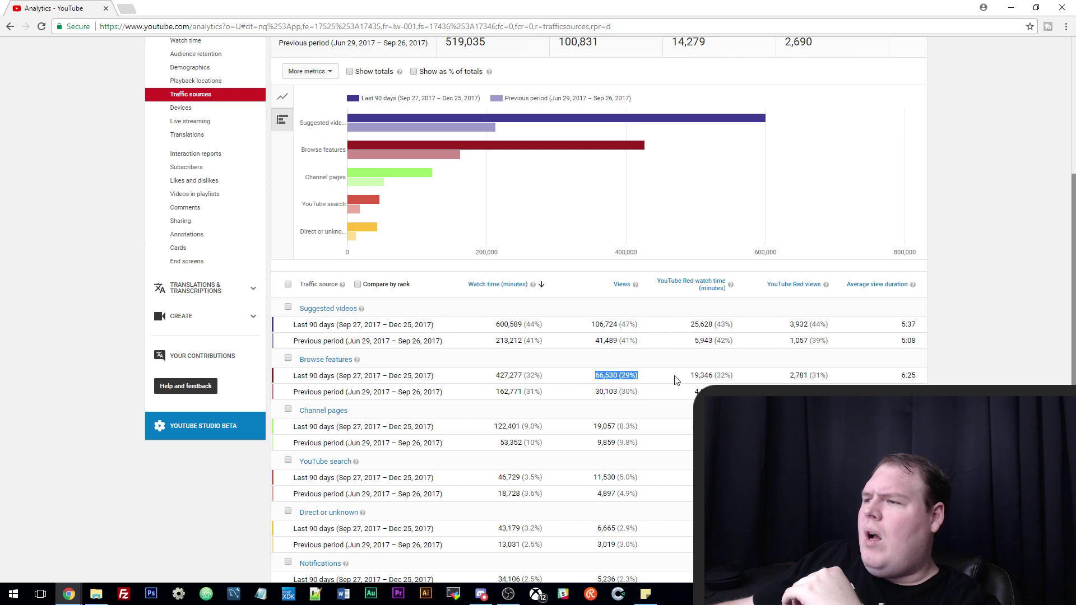
drag(591, 325, 645, 338)
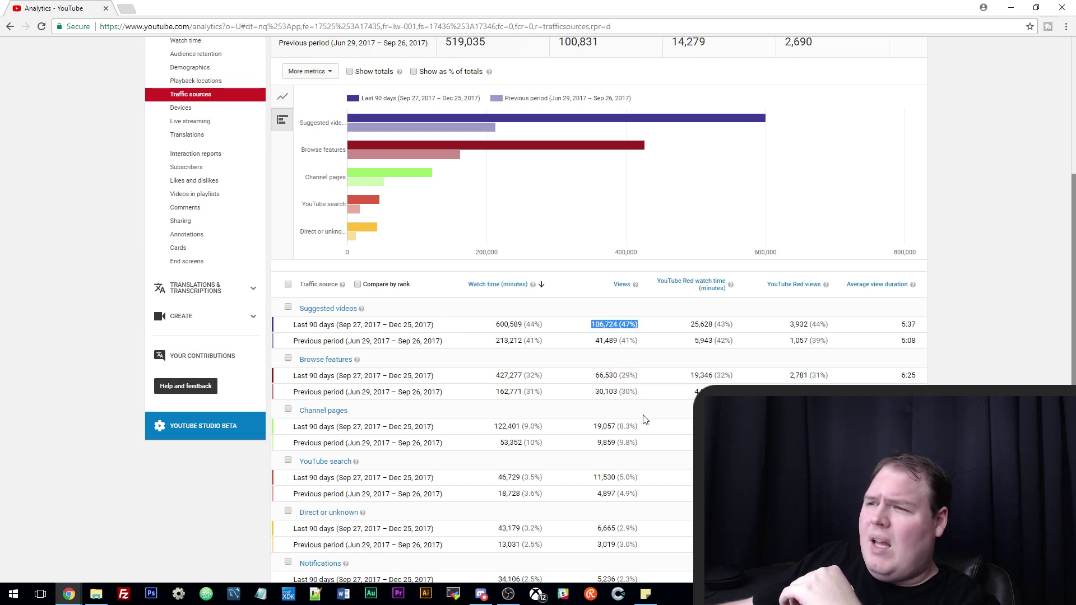
scroll(644, 419, down, 1)
scroll(645, 420, up, 1)
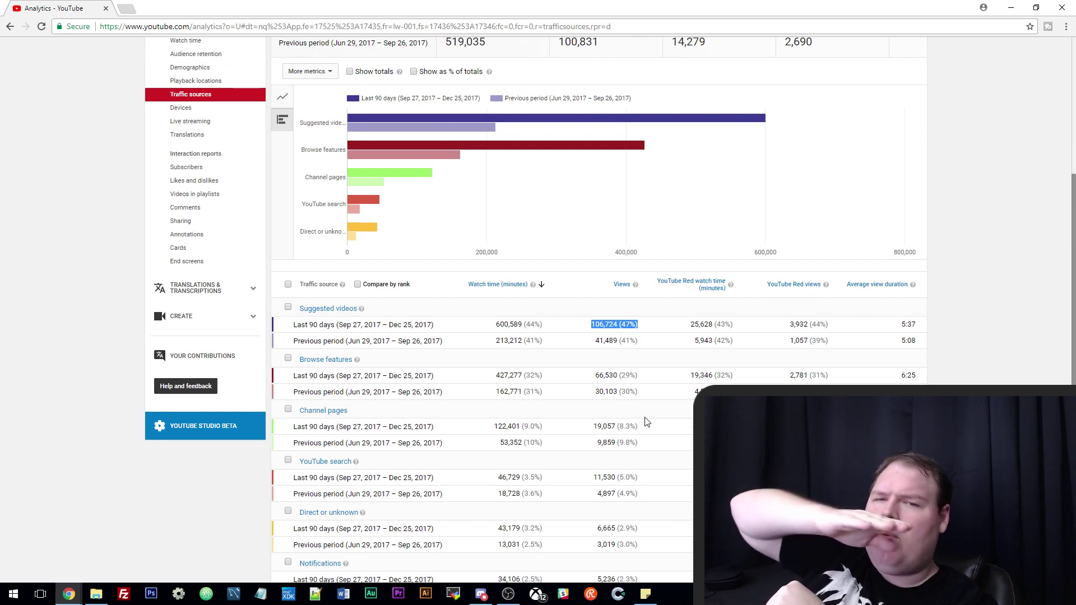
scroll(648, 422, down, 1)
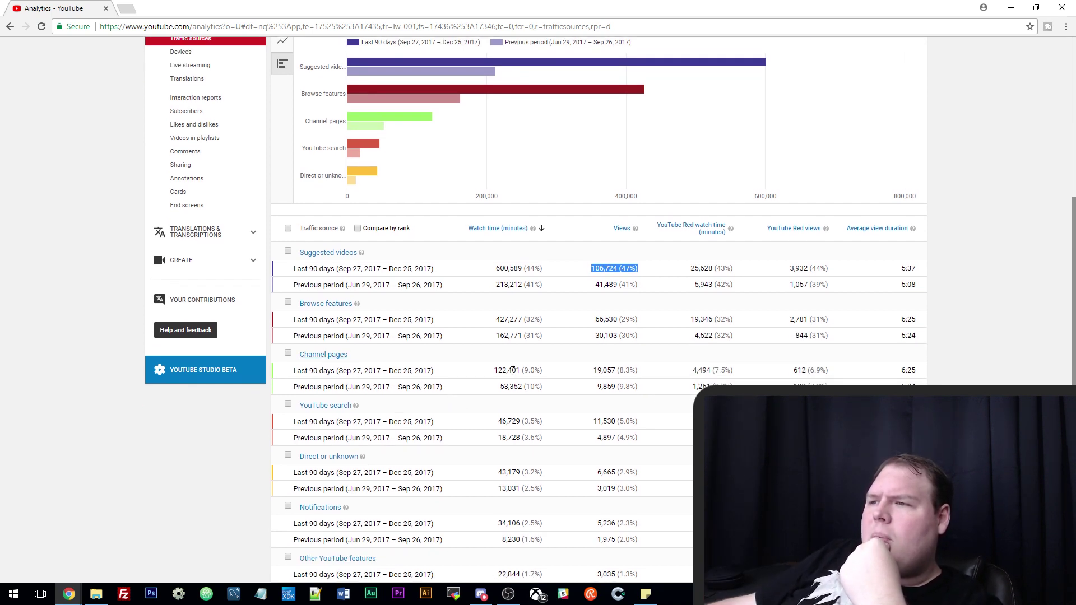
drag(493, 370, 581, 375)
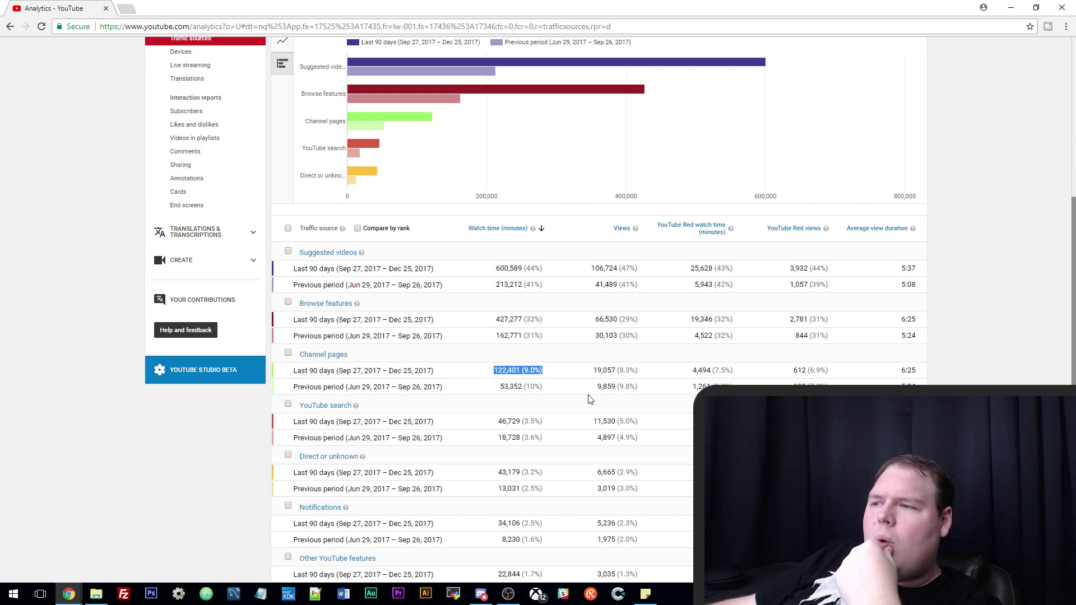
scroll(591, 400, down, 1)
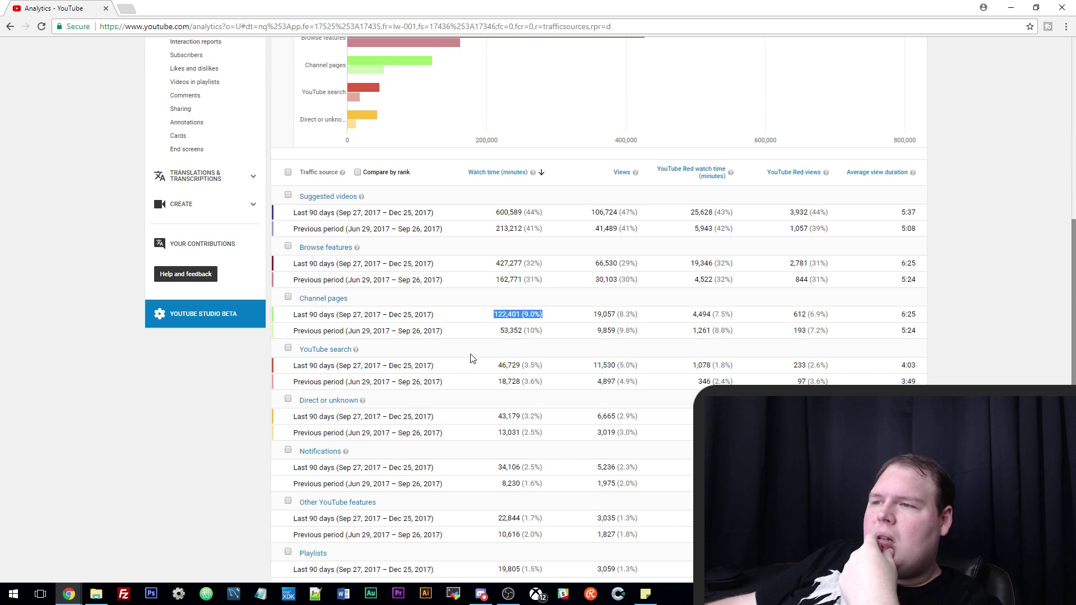
drag(493, 369, 596, 366)
click(615, 415)
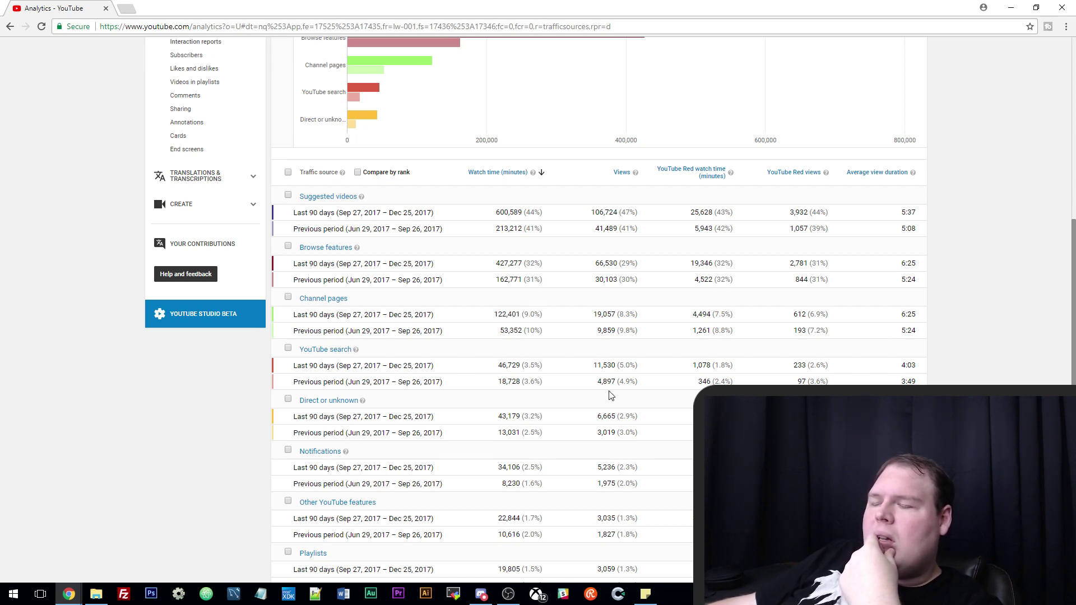
scroll(611, 396, down, 4)
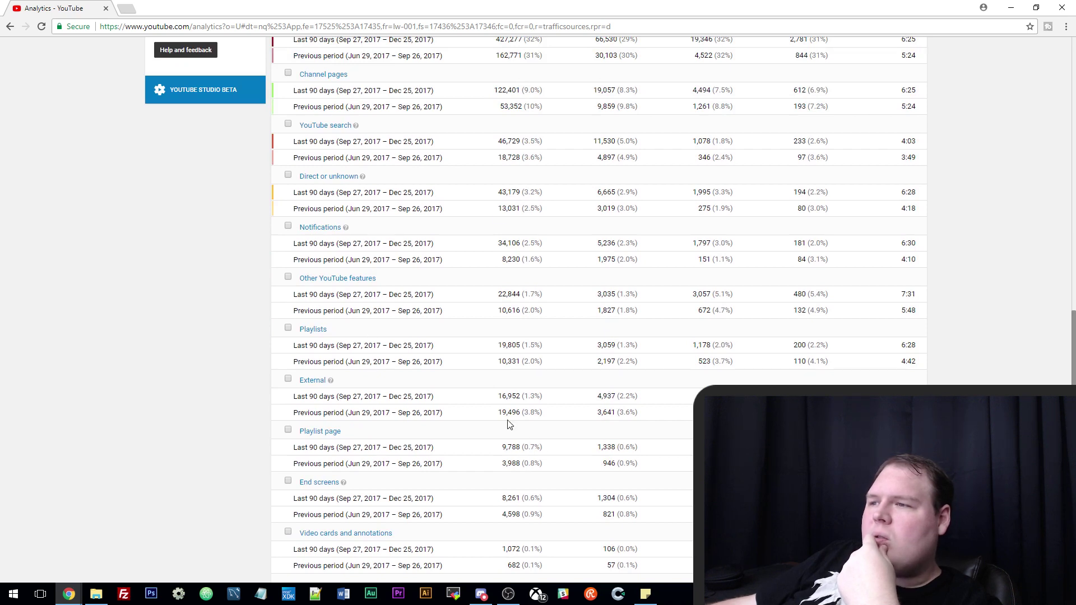
drag(301, 396, 655, 399)
click(655, 399)
drag(497, 396, 649, 397)
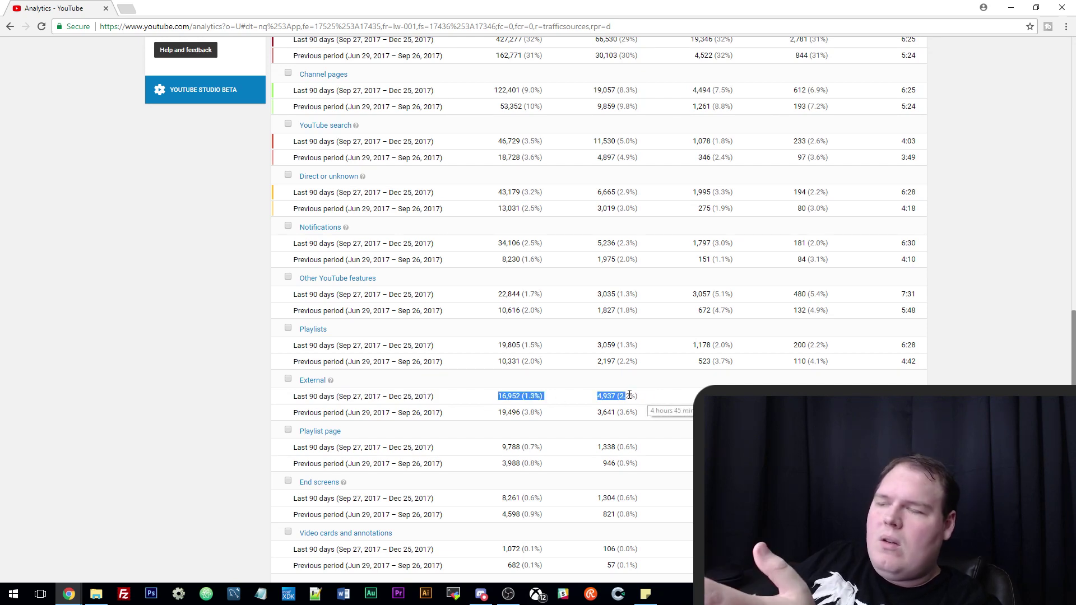
drag(498, 396, 644, 402)
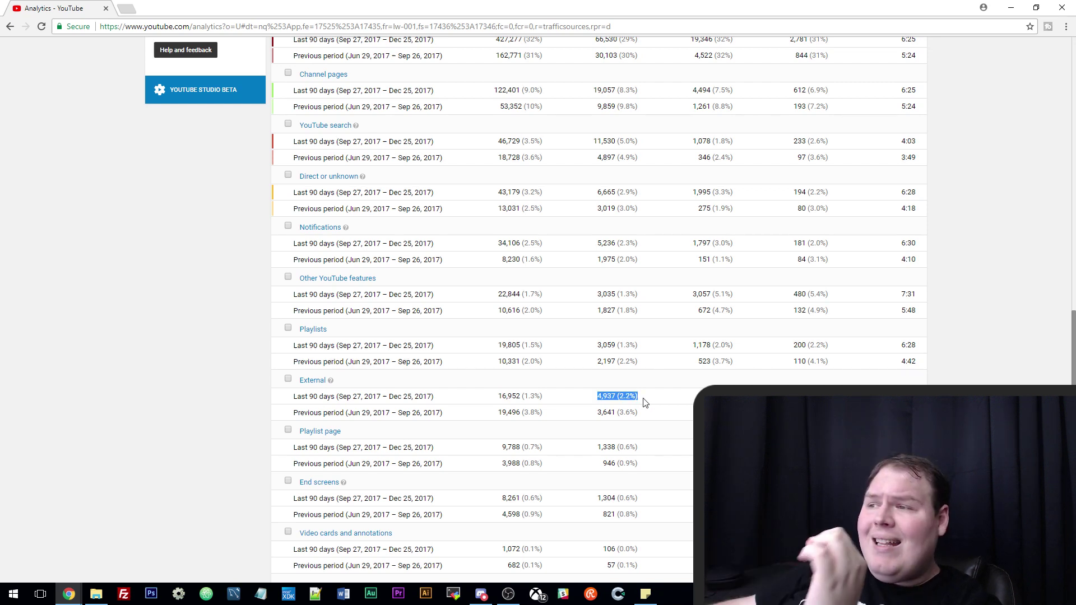
click(597, 404)
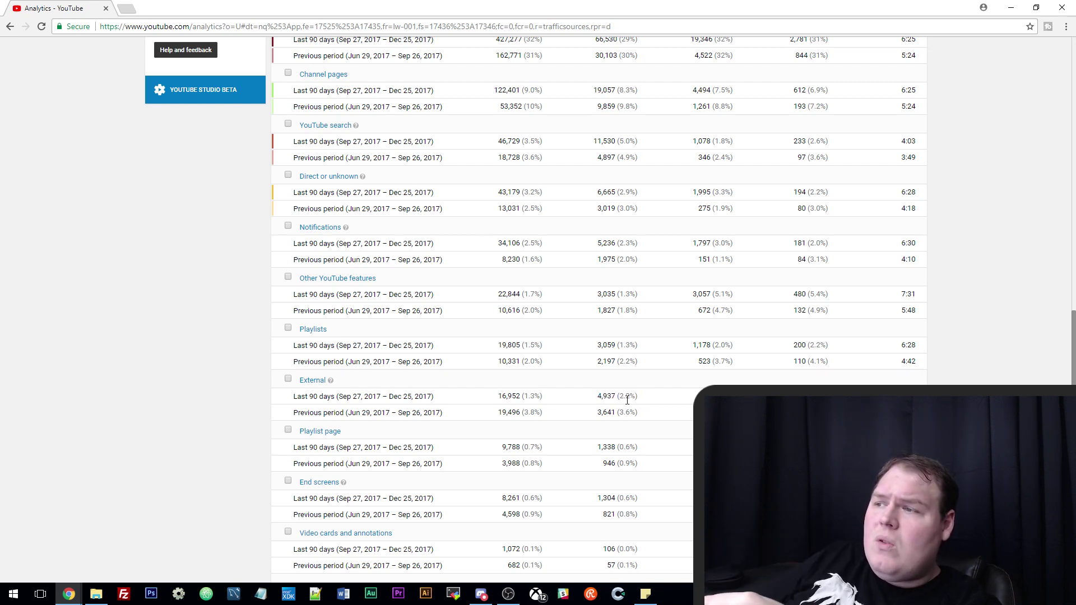
drag(627, 400, 647, 403)
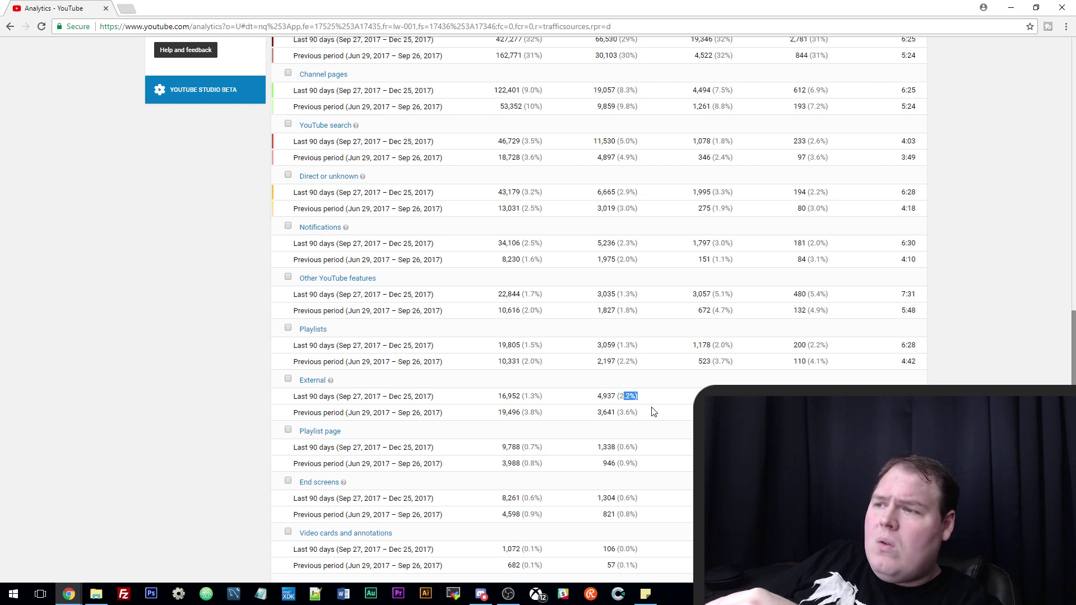
click(636, 412)
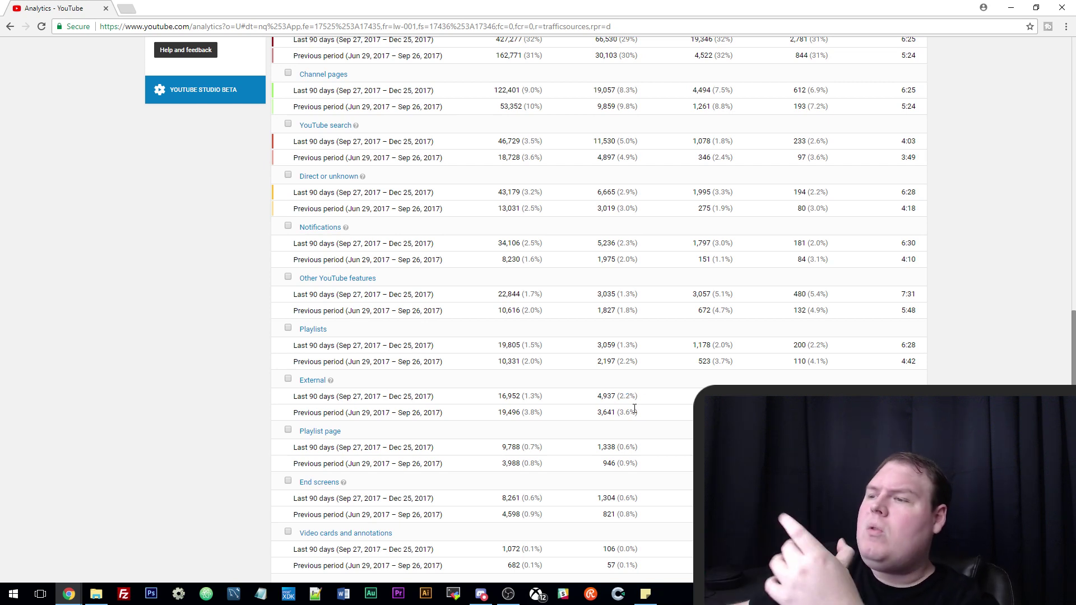
scroll(634, 408, up, 10)
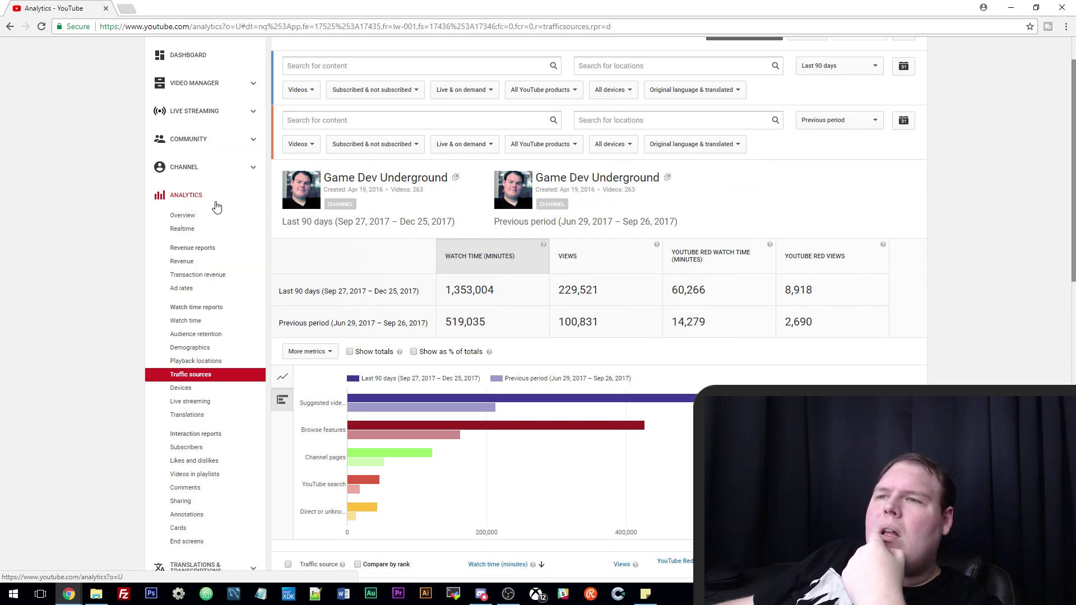
- Open Realtime without comparison and highlight the 3,800 estimated views over 48 hours
click(206, 228)
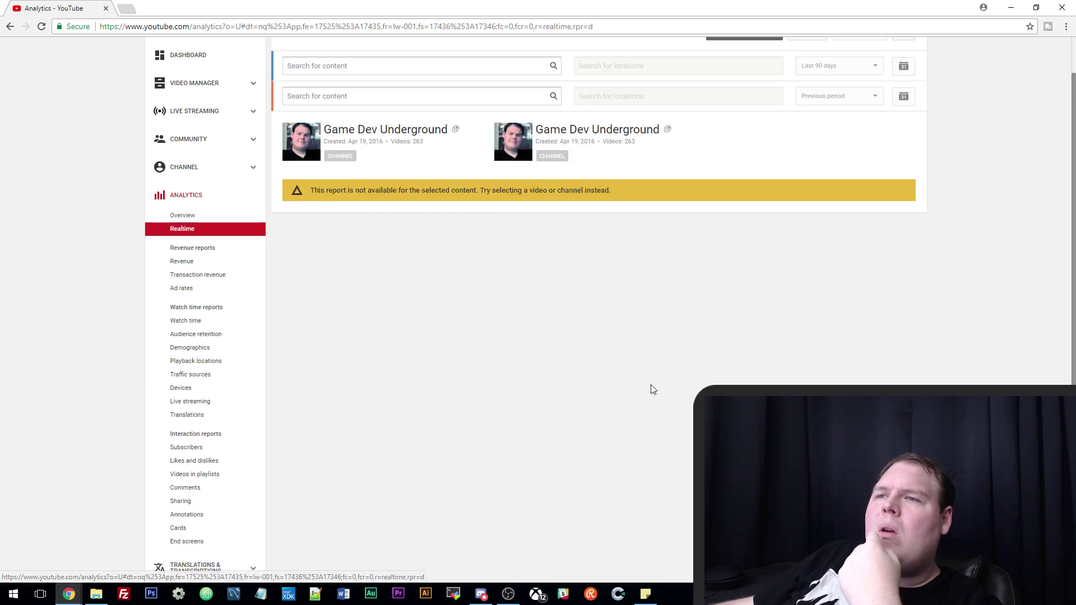
click(746, 88)
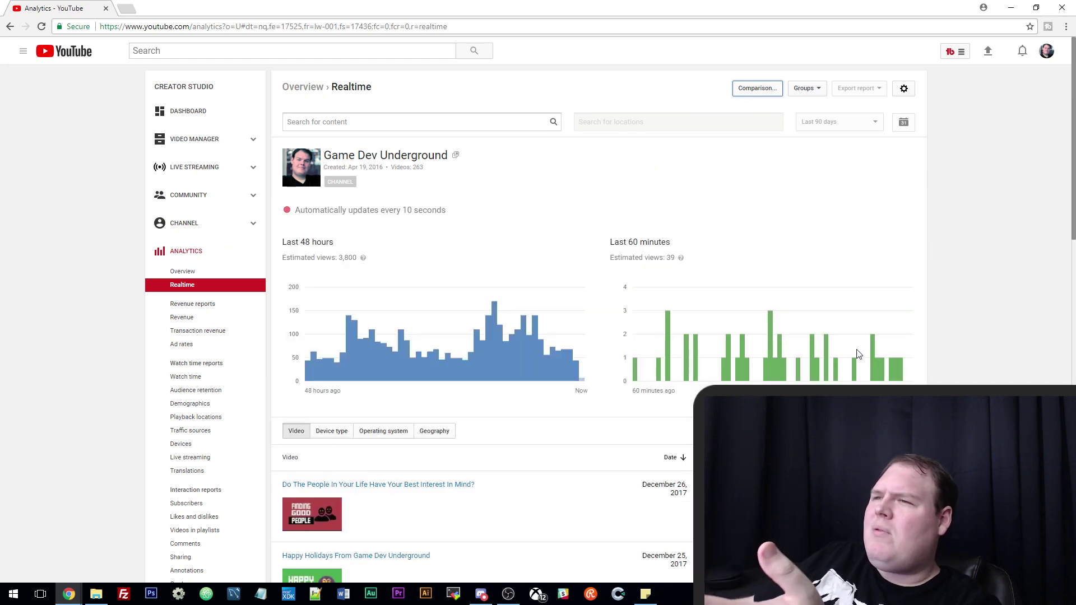
drag(338, 258, 395, 262)
click(396, 262)
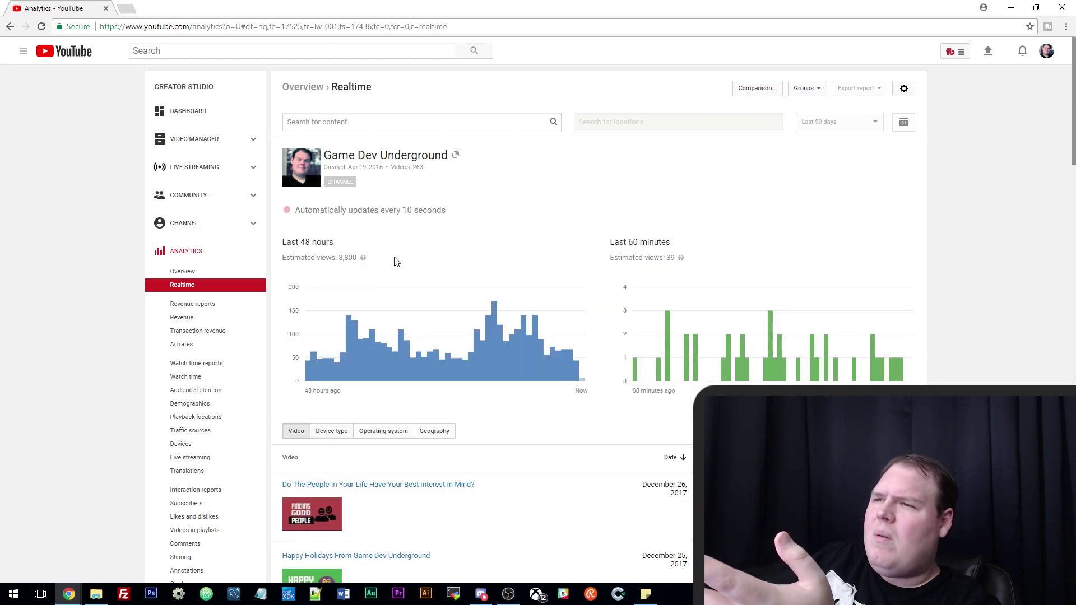
drag(323, 257, 422, 262)
click(407, 264)
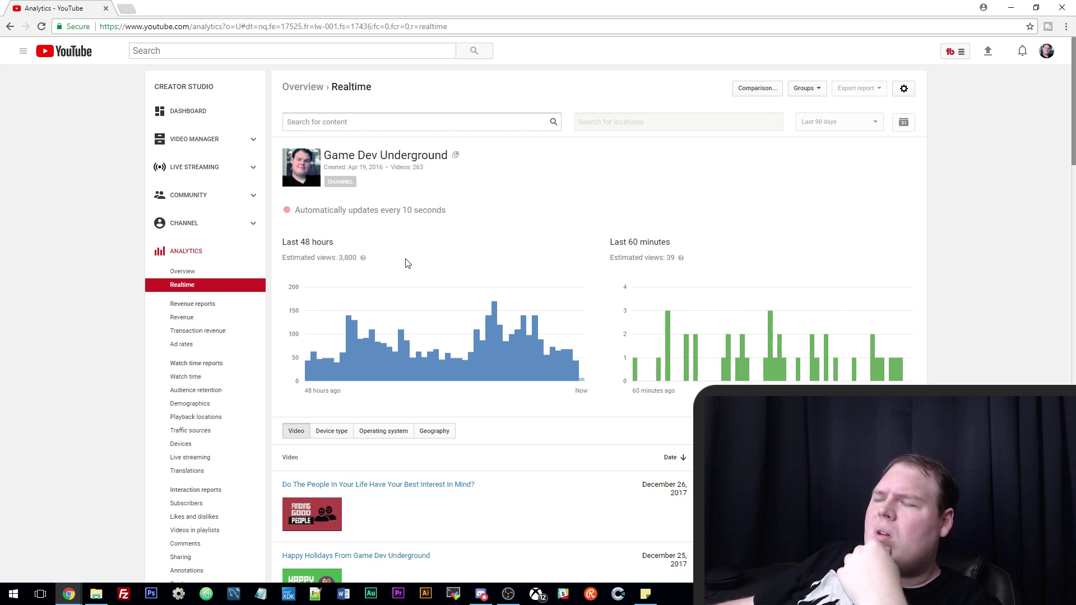
scroll(408, 265, down, 2)
drag(721, 157, 703, 151)
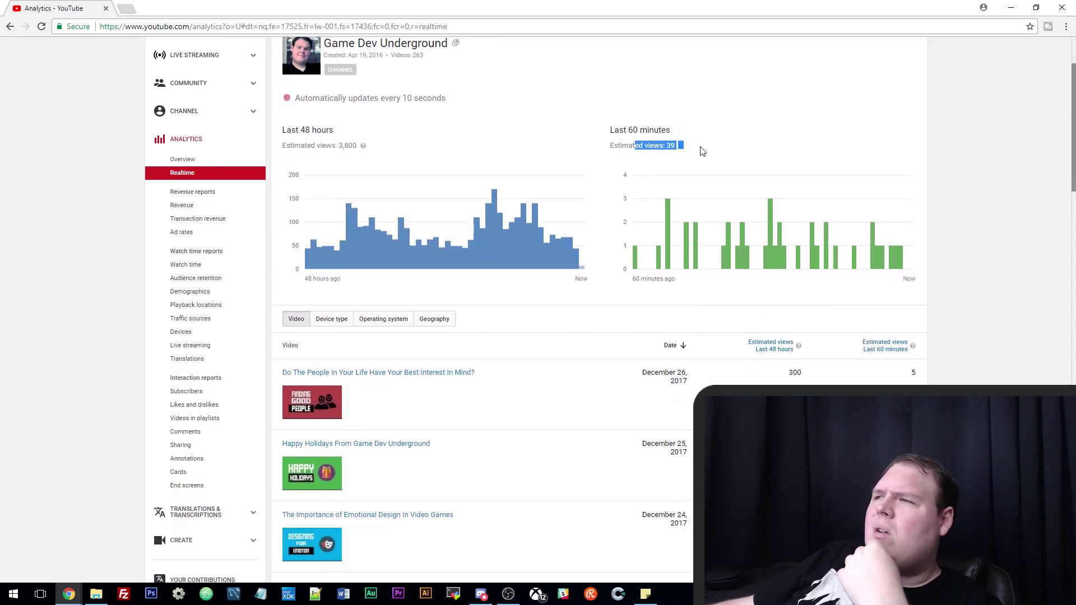
click(730, 192)
scroll(629, 386, down, 1)
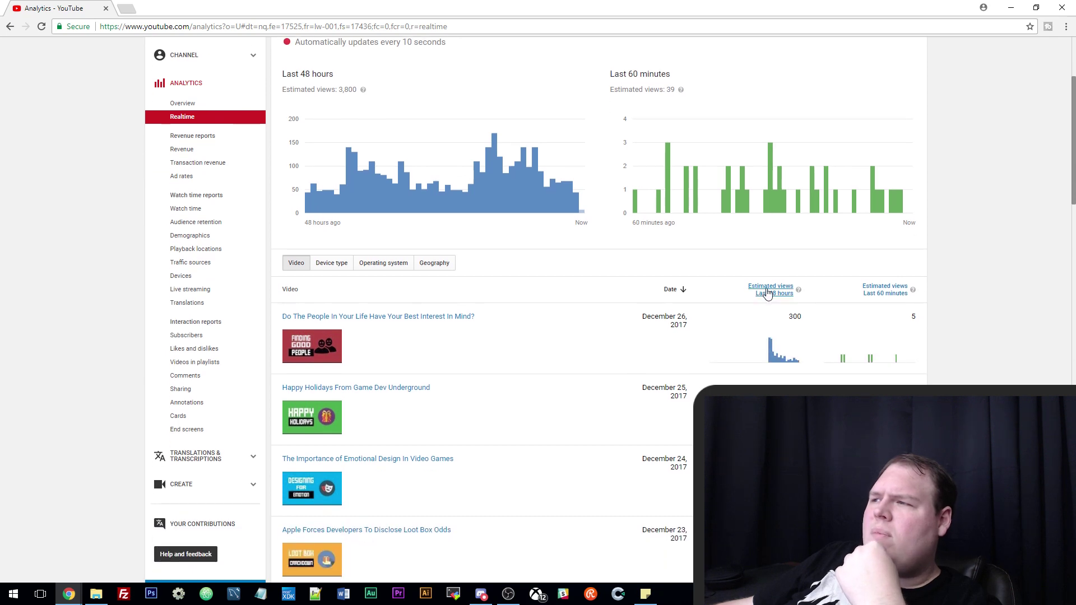
- Sort the realtime video list by estimated views in the last 48 hours and scroll through it
click(766, 290)
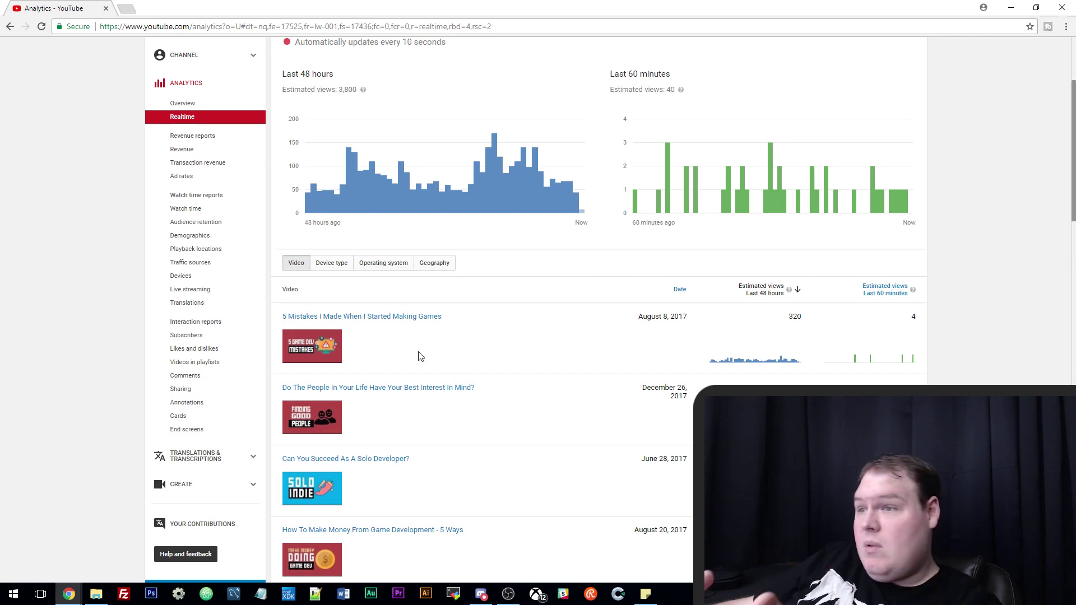
scroll(426, 366, down, 1)
scroll(428, 366, down, 1)
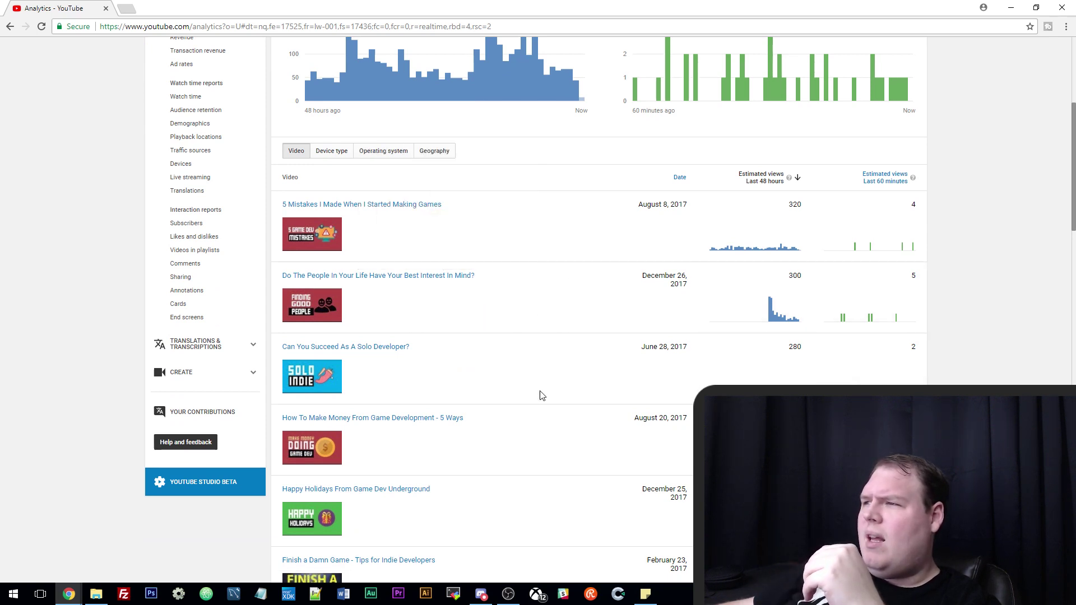
scroll(543, 397, down, 2)
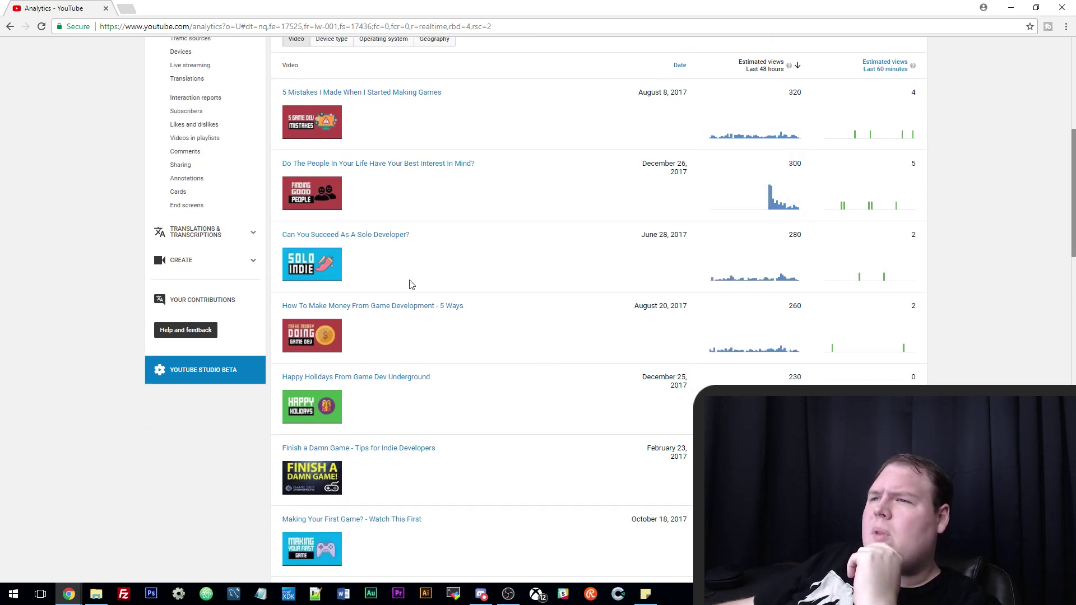
scroll(603, 392, down, 2)
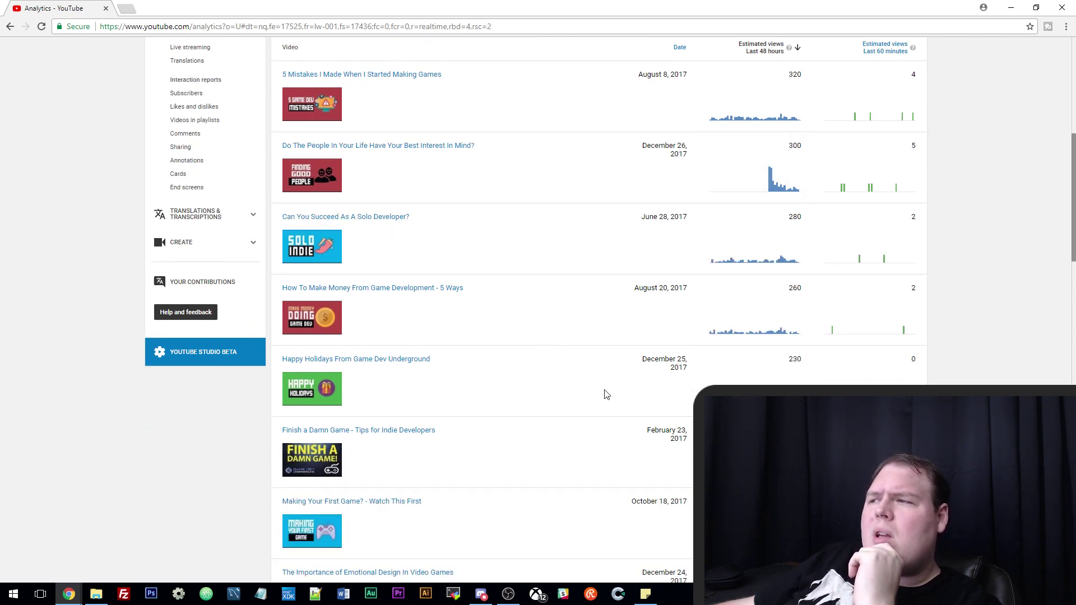
scroll(603, 397, down, 2)
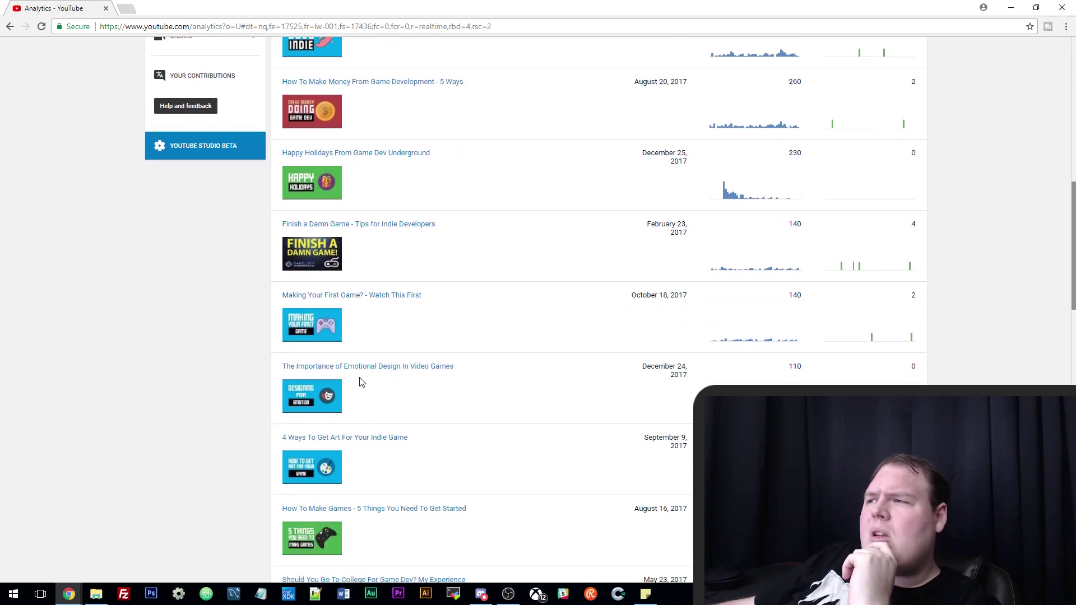
scroll(560, 448, down, 9)
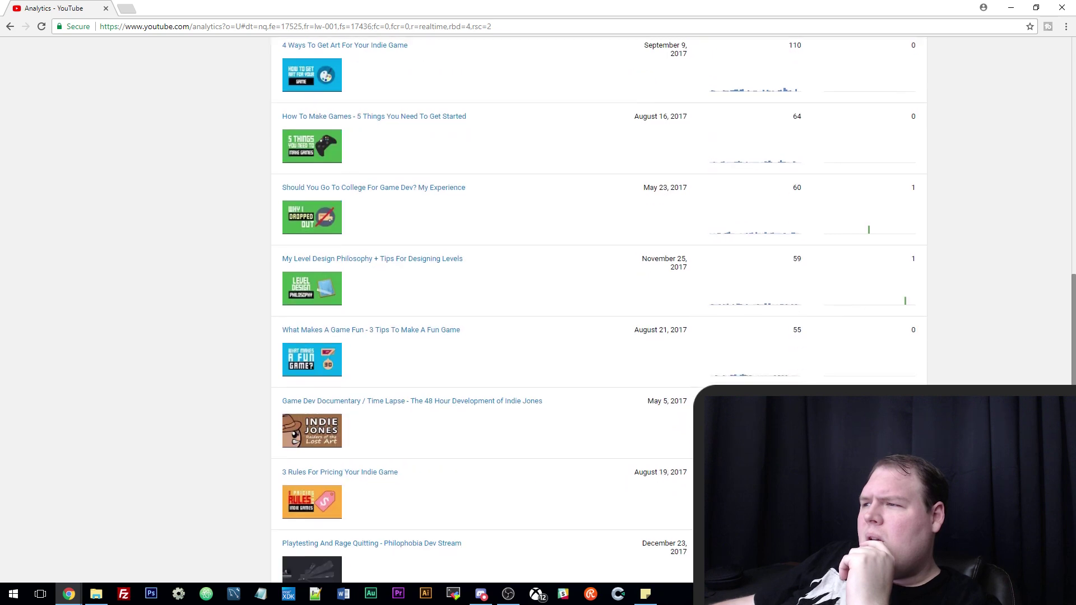
scroll(650, 223, down, 5)
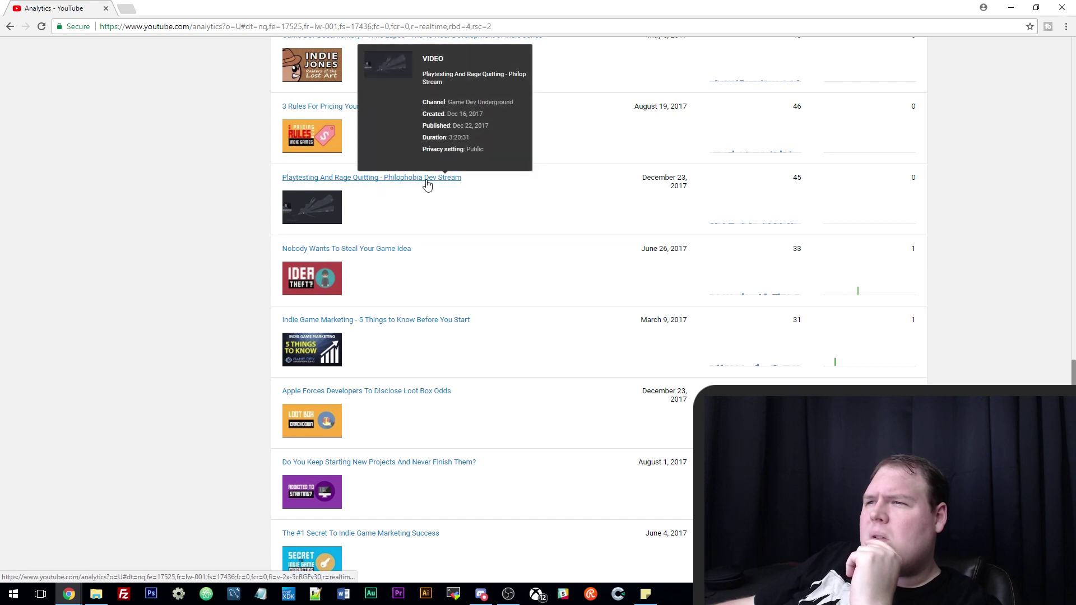
scroll(500, 267, down, 7)
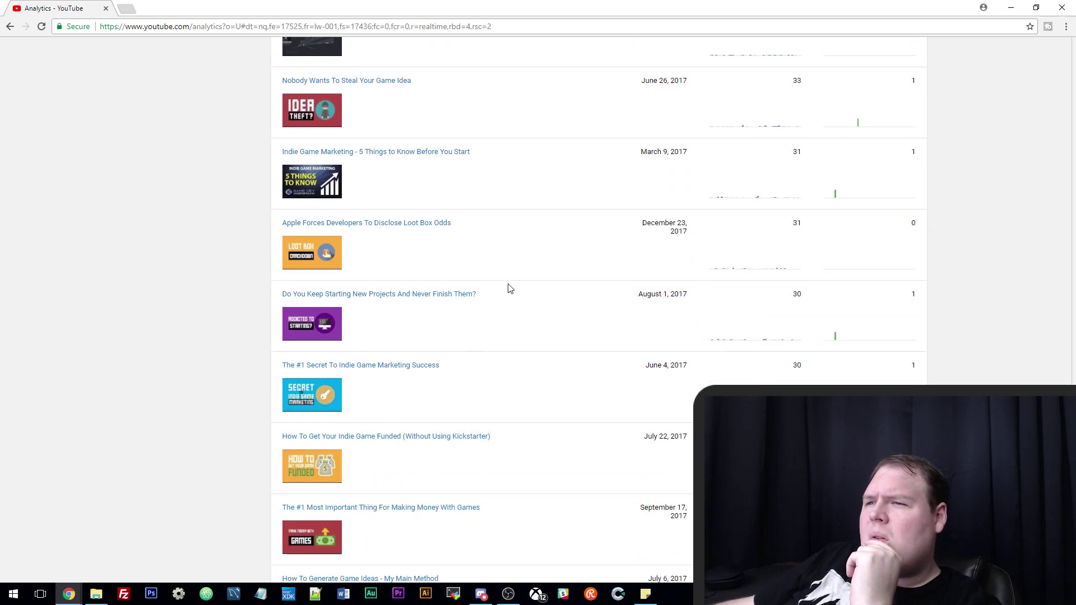
scroll(543, 330, up, 20)
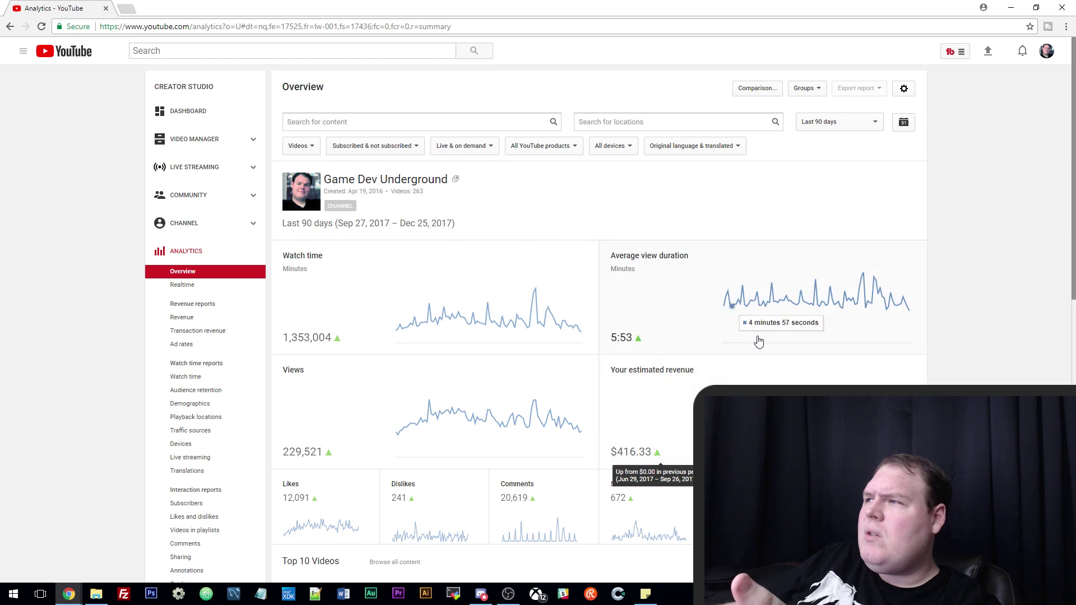
- Change the Overview date range from last 90 days to last 28 days (Nov 28 – Dec 25, 2017)
scroll(841, 359, down, 2)
scroll(995, 374, down, 2)
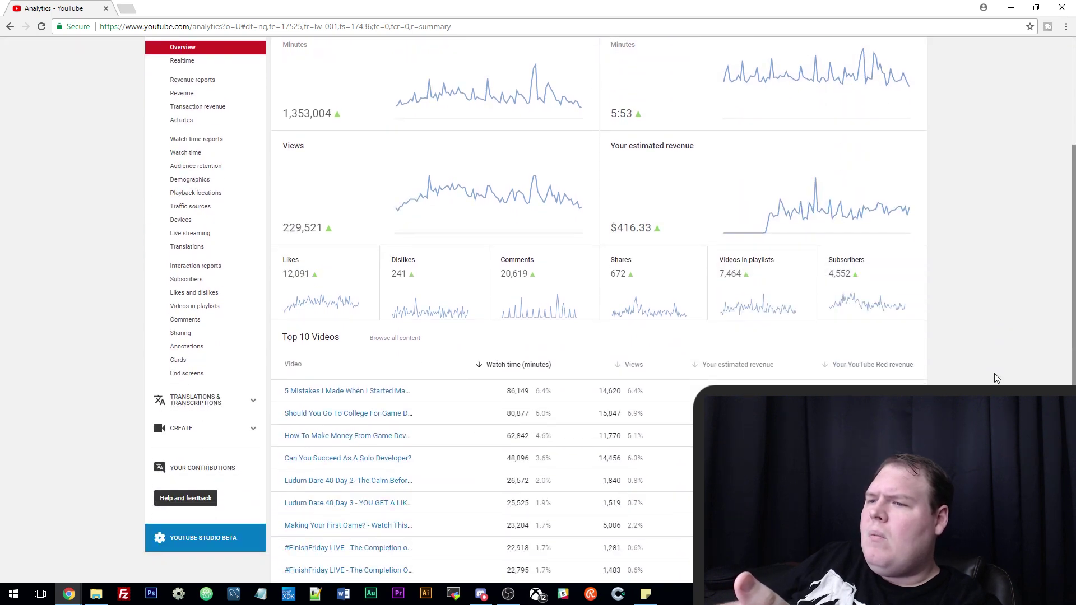
scroll(982, 375, up, 4)
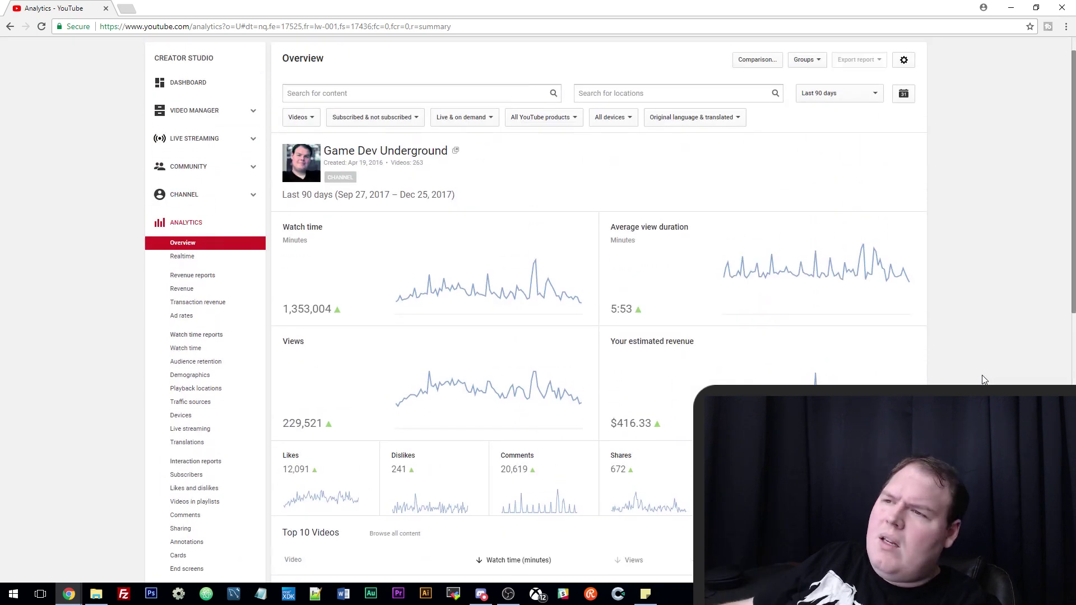
scroll(953, 359, down, 1)
scroll(889, 326, up, 1)
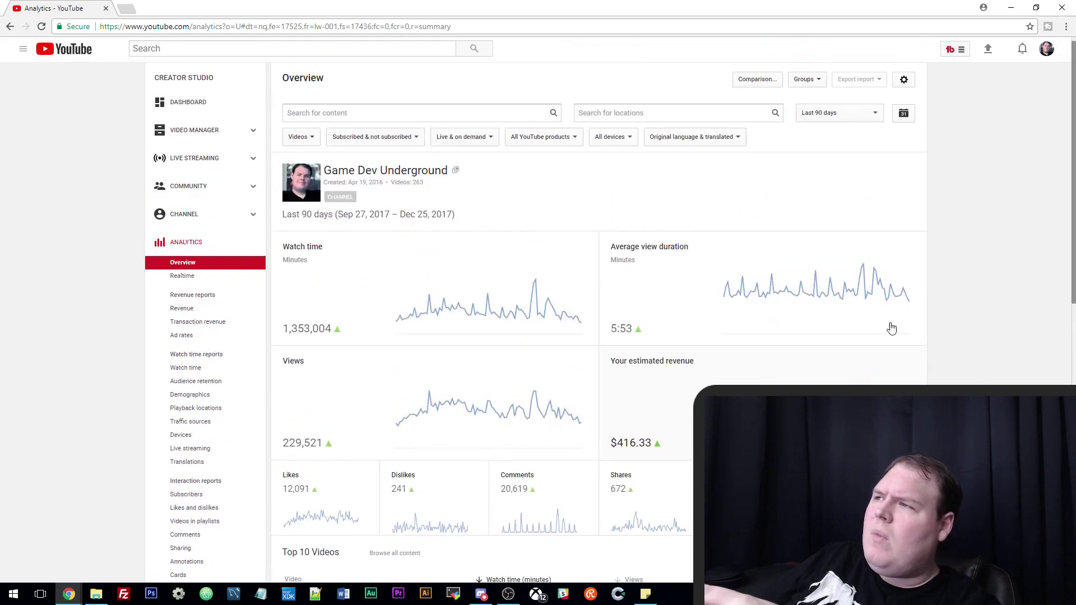
click(818, 124)
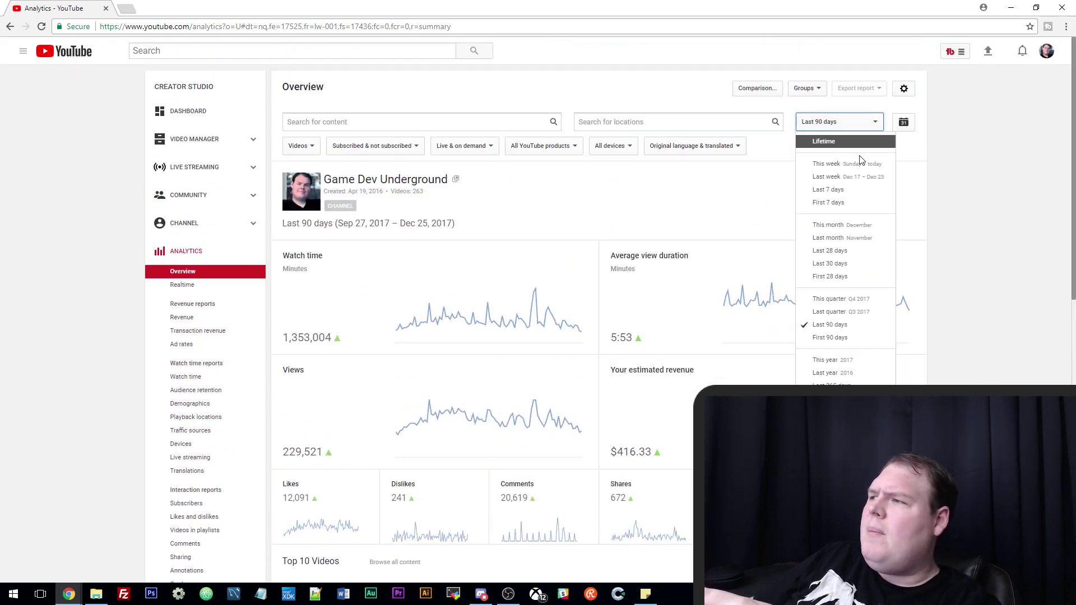
click(874, 252)
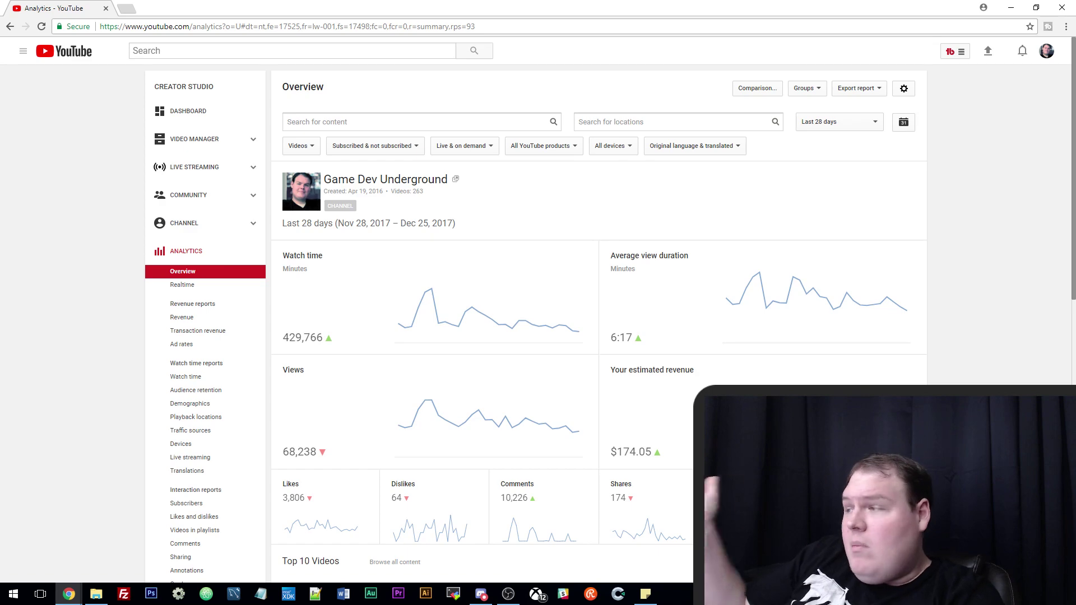
- Review the 28-day overview stats, then switch over to the Discord app
scroll(538, 308, down, 5)
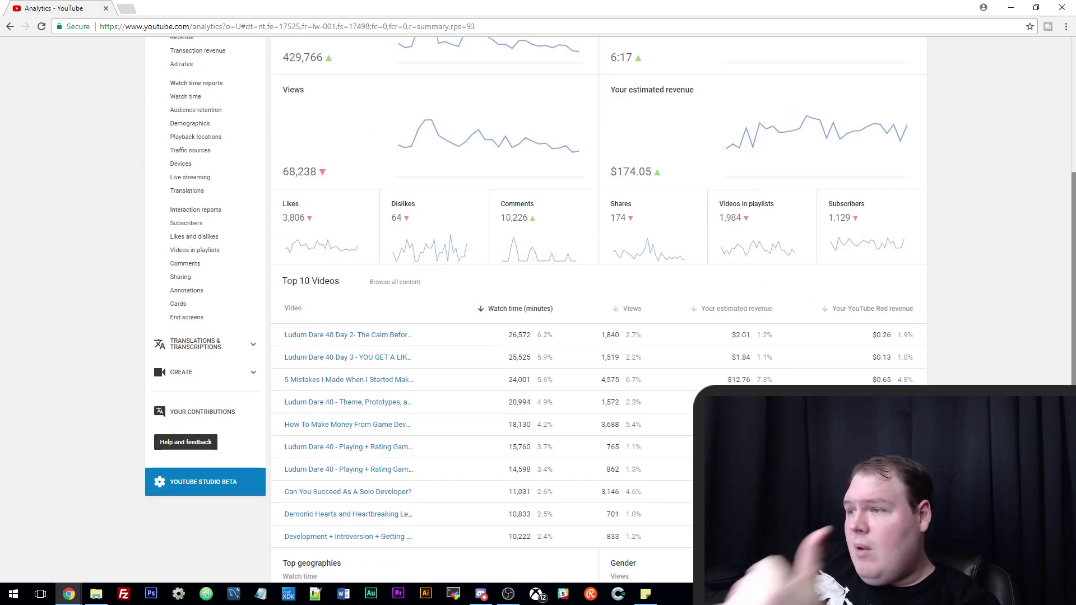
scroll(538, 309, up, 5)
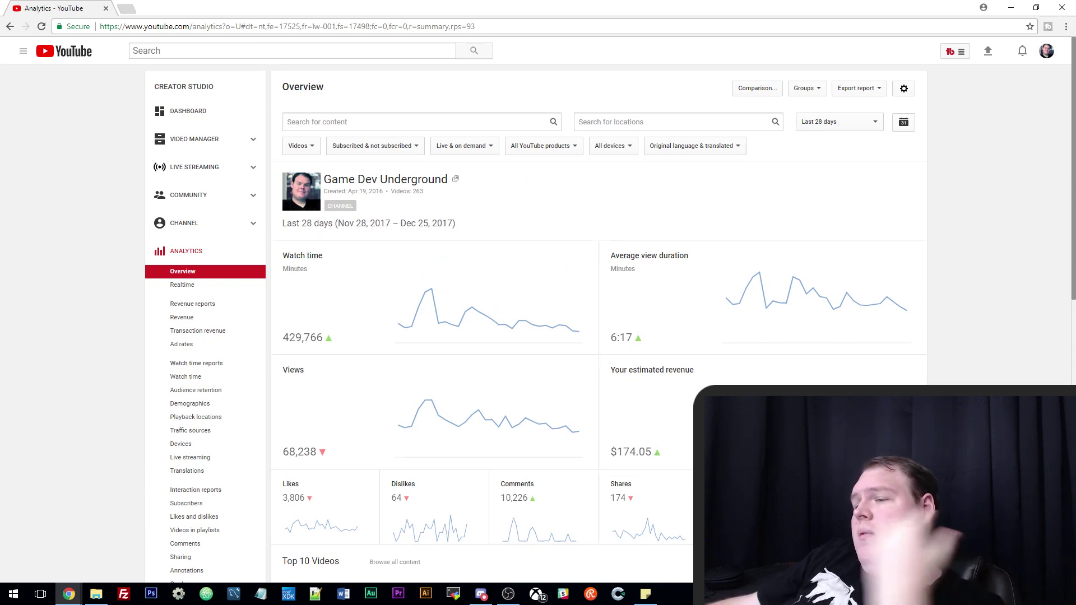
click(480, 596)
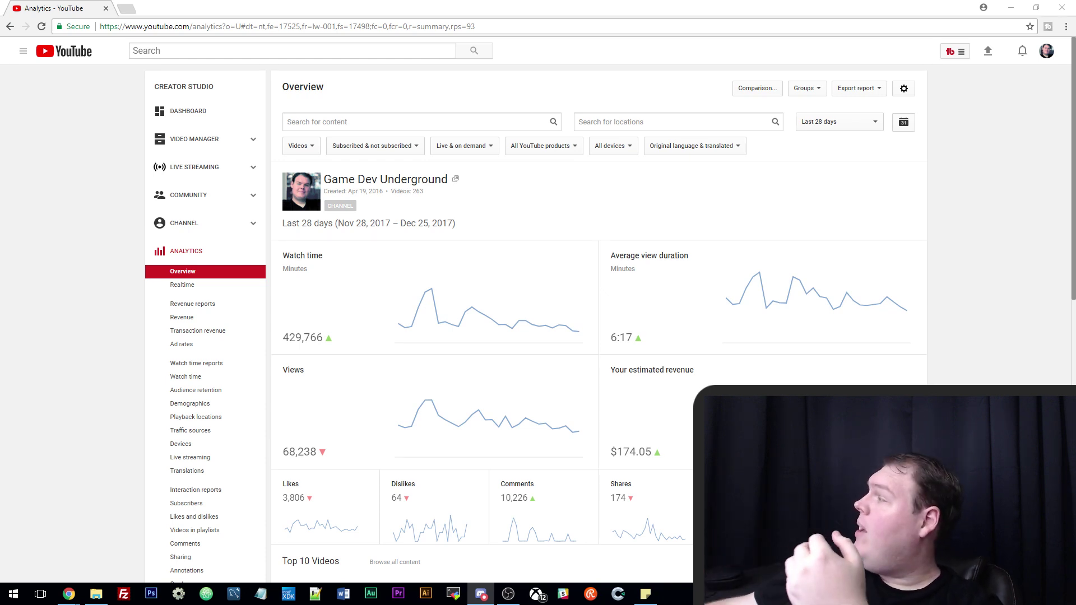
key(alt+Tab)
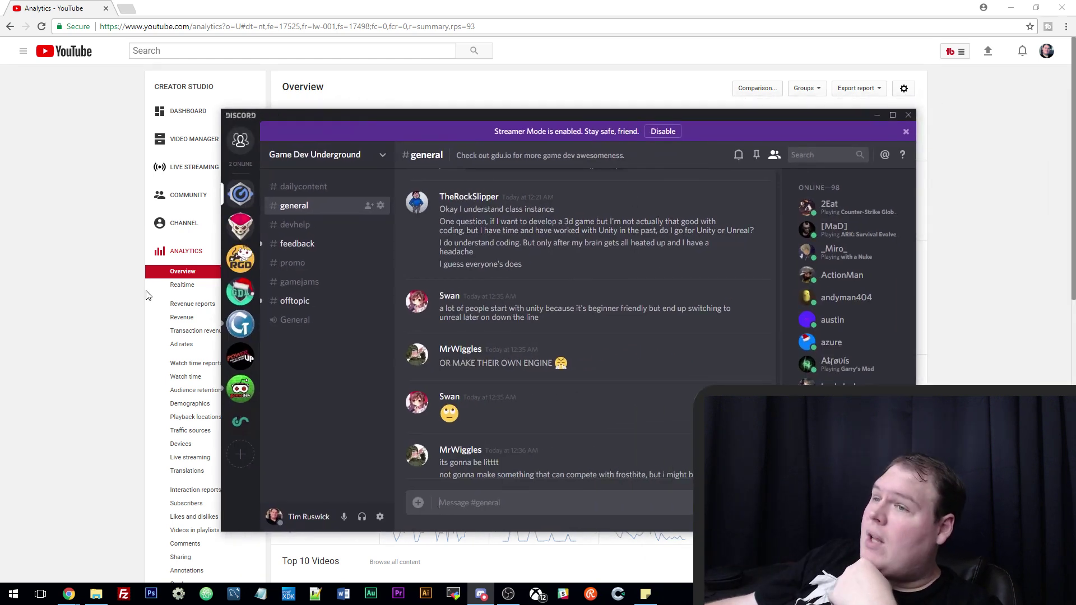
scroll(530, 377, down, 1)
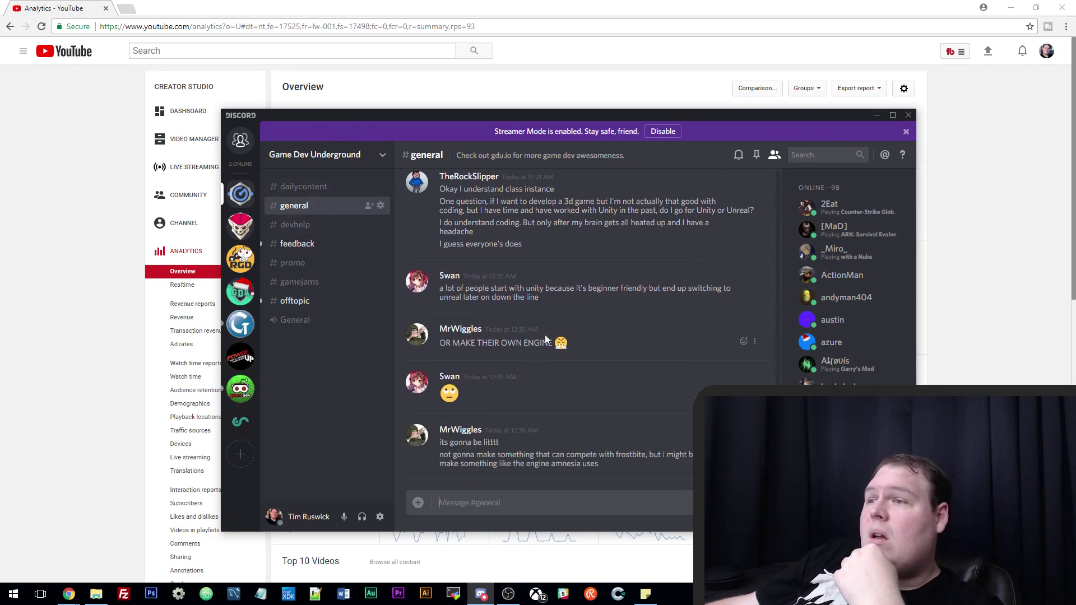
scroll(548, 341, up, 1)
scroll(549, 342, up, 4)
scroll(541, 356, down, 5)
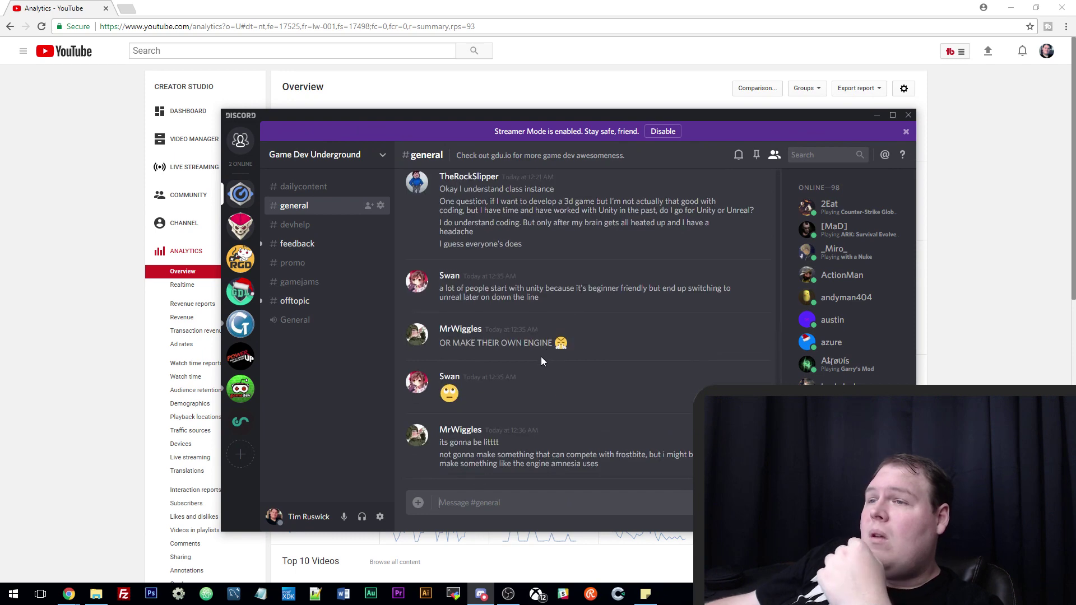
click(877, 117)
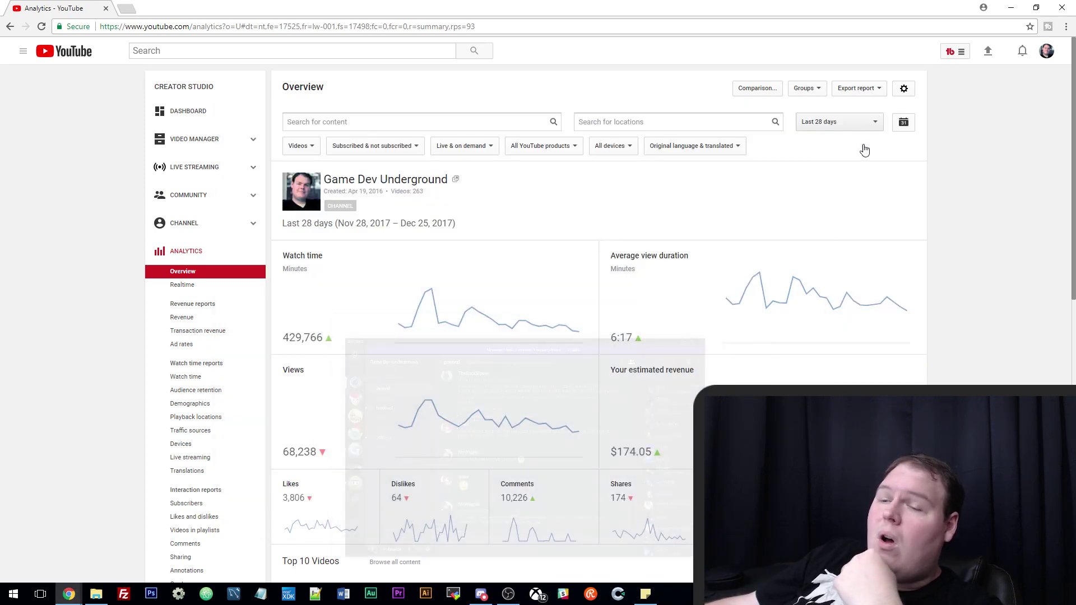